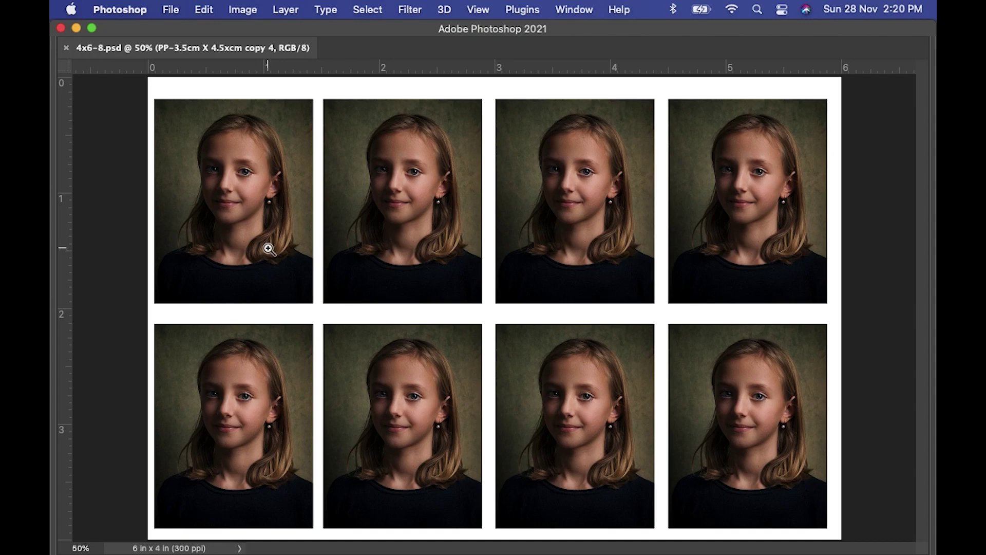
Switch to Adobe Bridge and open PP-3.5cm X 4.5xcm.psd from the PASSPORT SIZE PHOTOGRAPHS folder in Photoshop
mouse_move(532, 549)
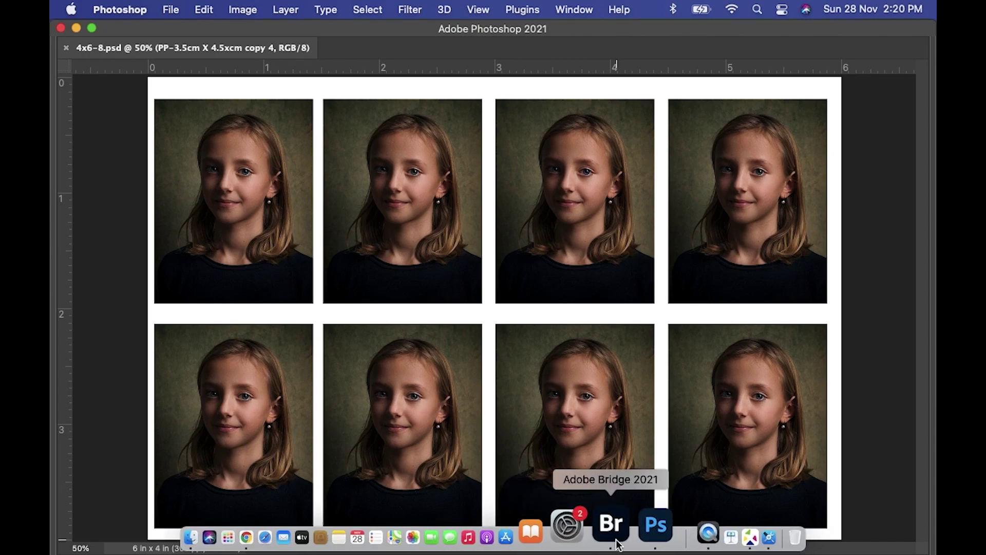
left_click(617, 541)
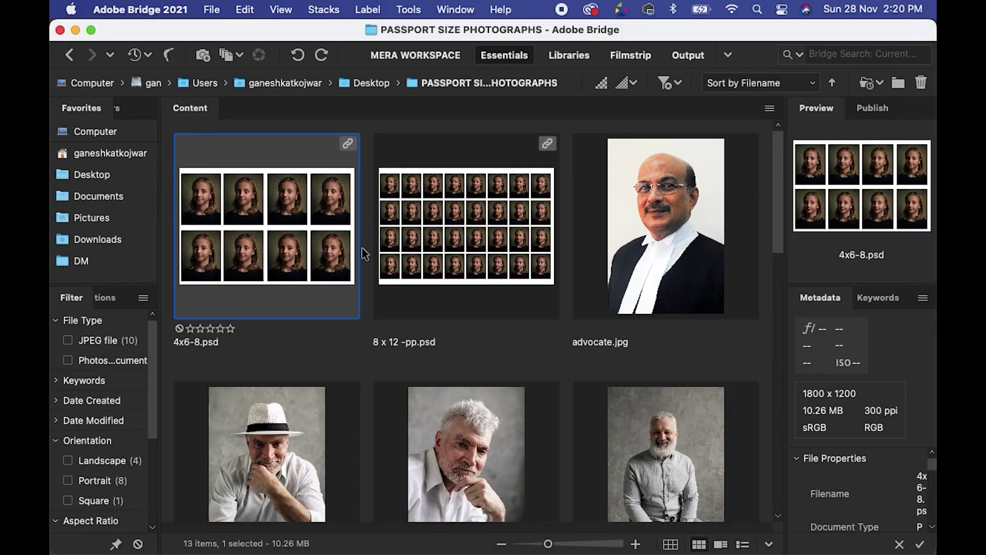
scroll(658, 286, "down", 10)
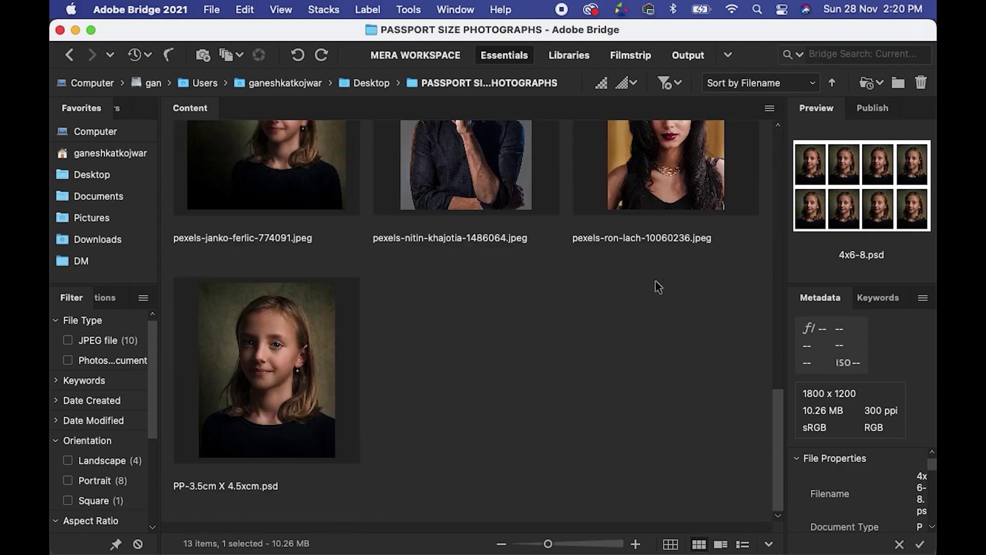
left_click(255, 334)
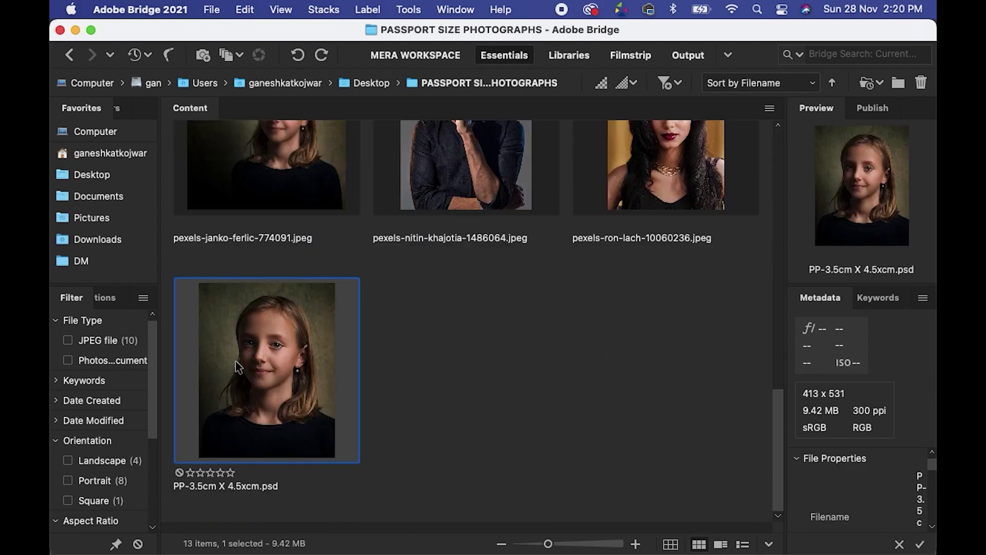
double_click(291, 369)
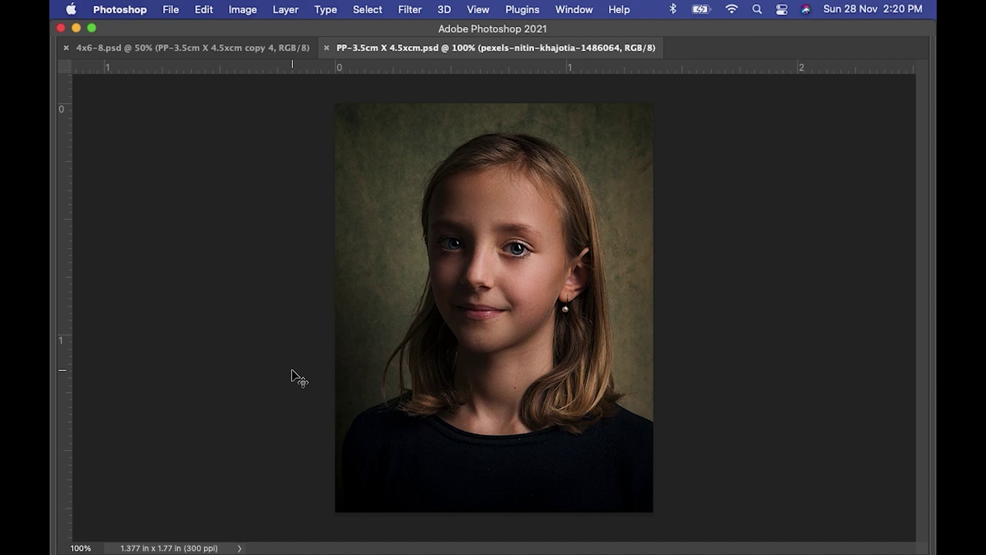
Bring pexels-bm-capture-2232981.jpeg from Adobe Bridge into the open passport photo document in Photoshop
key("super+Tab")
left_click(513, 368)
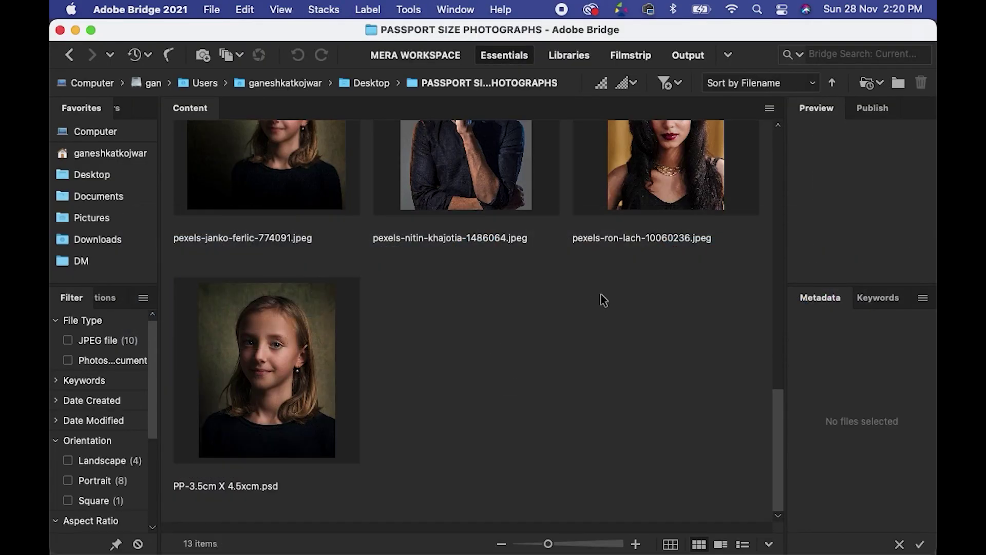
left_click(778, 438)
left_click_drag(777, 438, 765, 329)
left_click_drag(670, 236, 491, 301)
key("super+Tab")
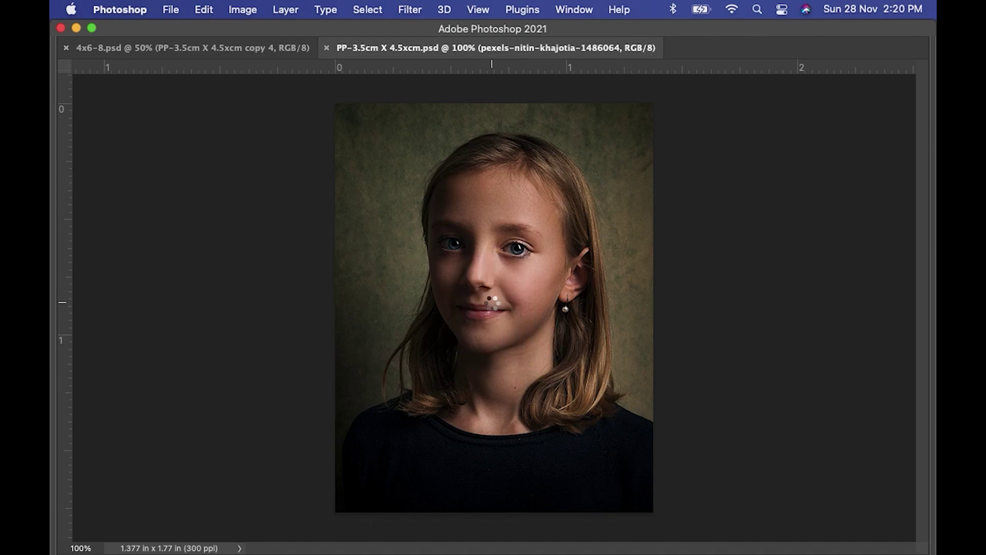
Enlarge and reposition the placed portrait so the head and shoulders fill the passport frame, and commit the placement
left_click_drag(635, 308, 881, 308)
left_click_drag(629, 277, 539, 327)
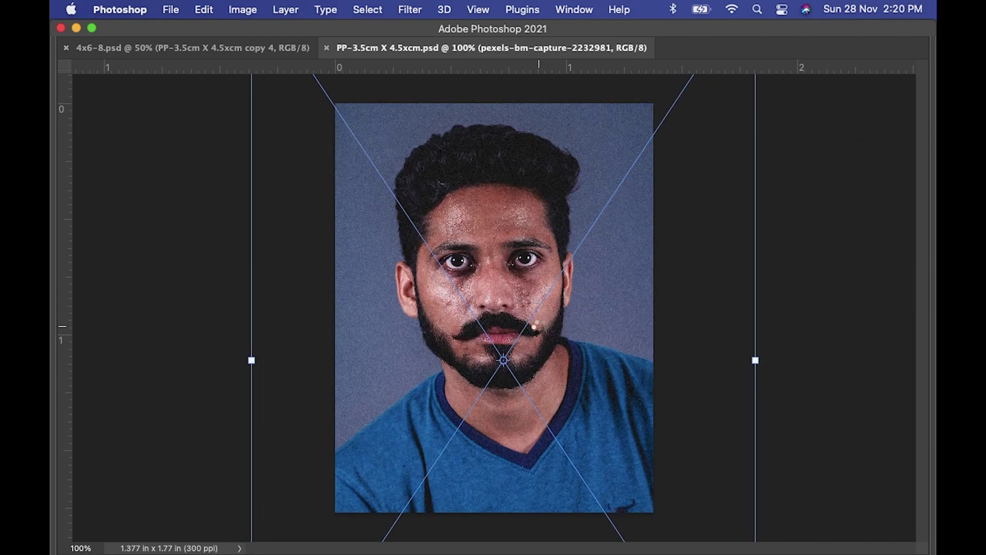
key("Return")
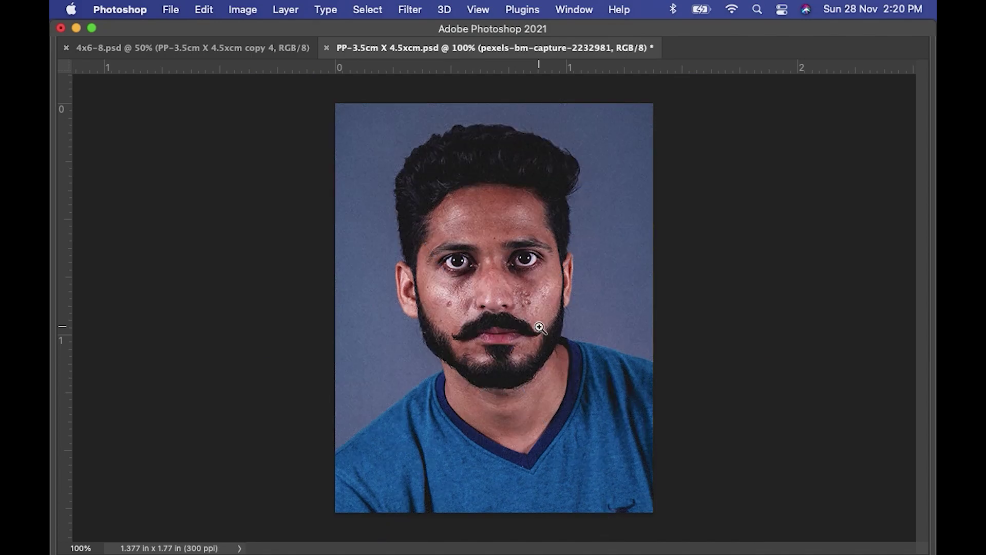
Save the passport photo document and view the linked 4x6-8.psd sheet
key("super+s")
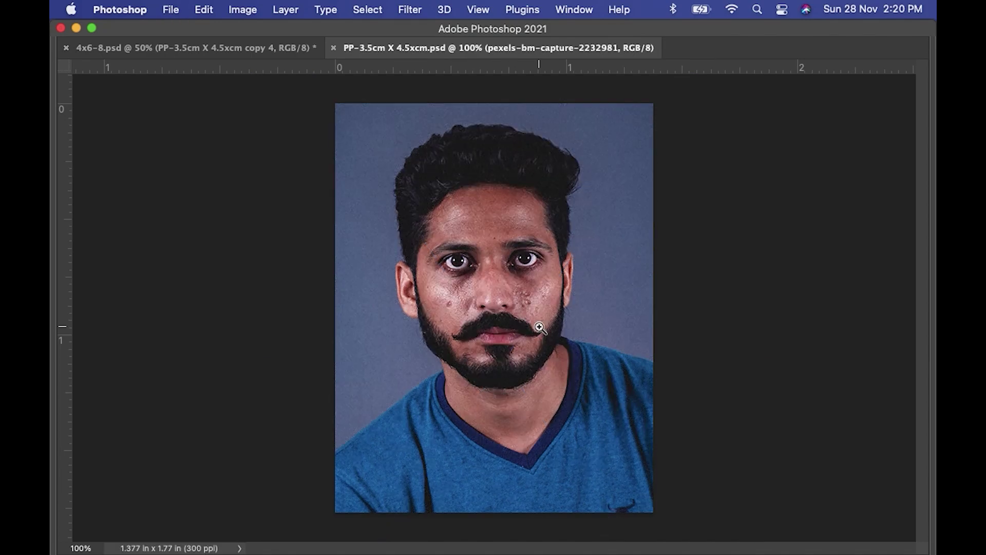
left_click(162, 48)
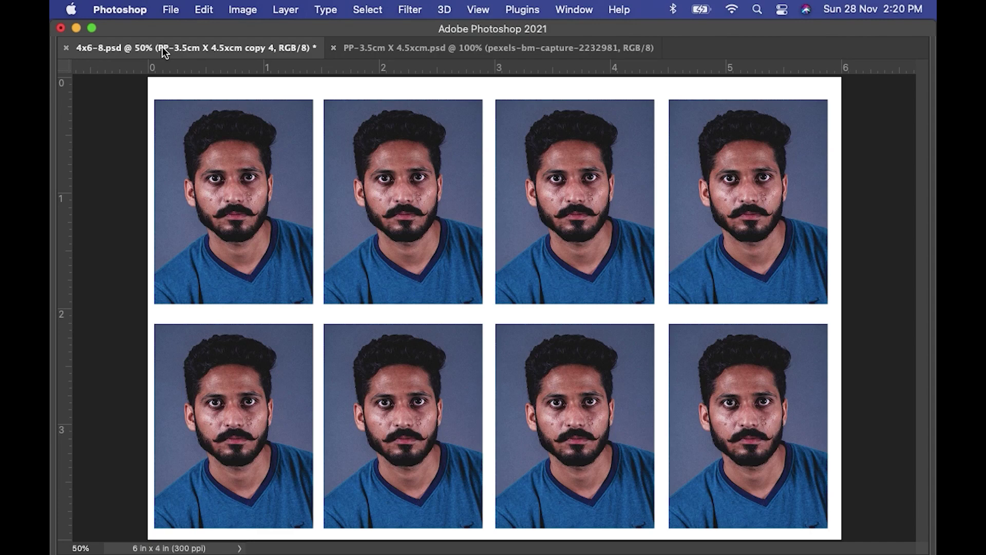
Open 8 x 12 -pp.psd from the Adobe Bridge folder in Photoshop
key("super+Tab")
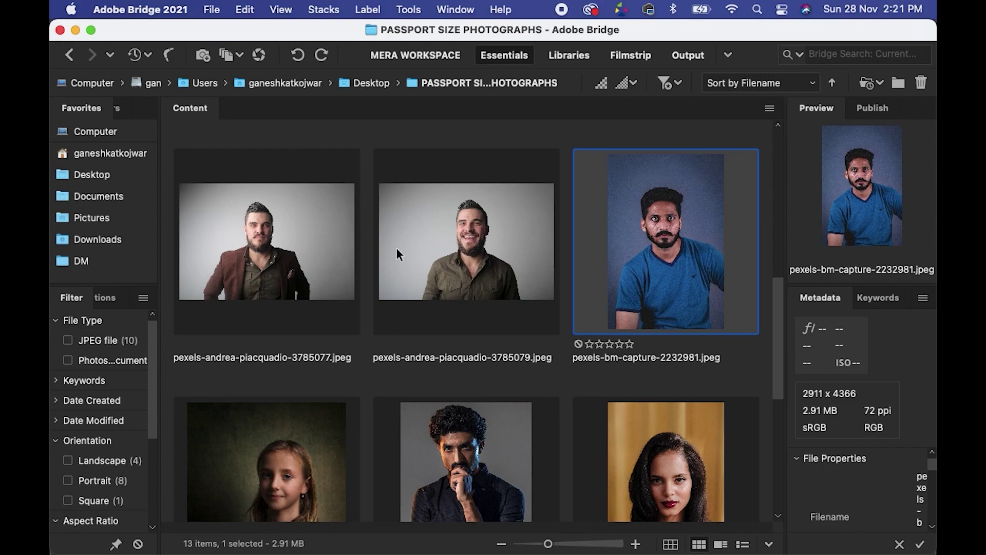
scroll(396, 248, "down", 5)
scroll(427, 261, "up", 5)
left_click(436, 206)
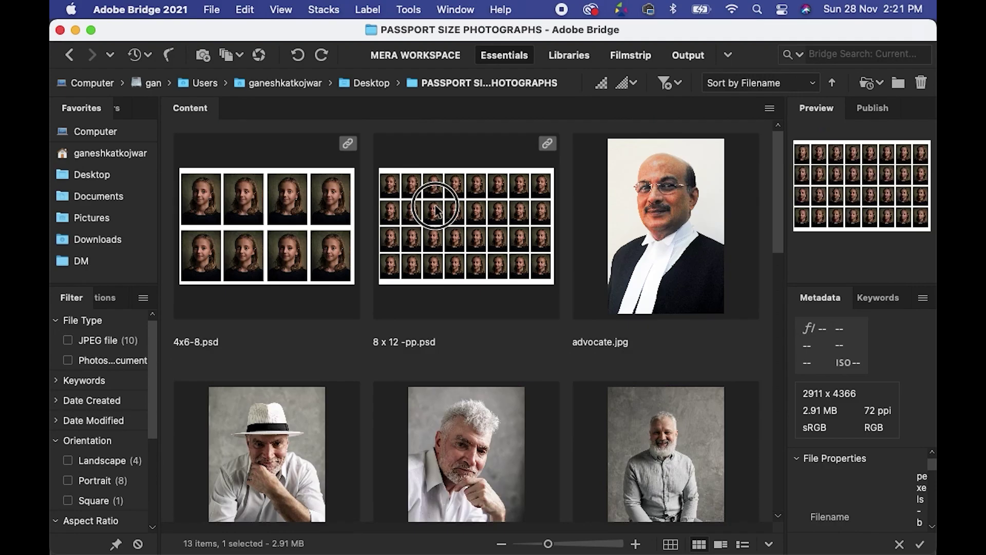
key("super+Tab")
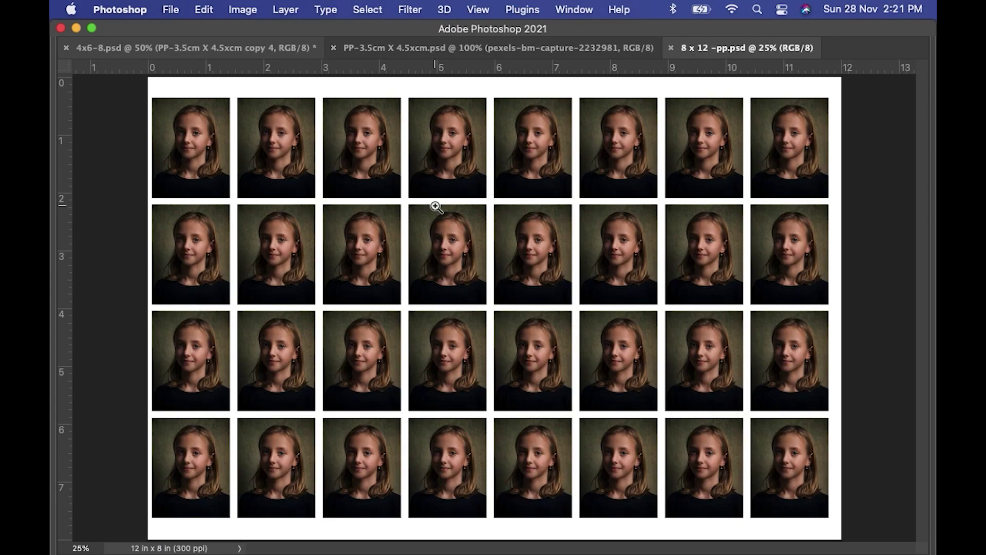
Update all modified content of the linked smart objects in 8 x 12 -pp.psd and view the whole sheet without the panels
key("Tab")
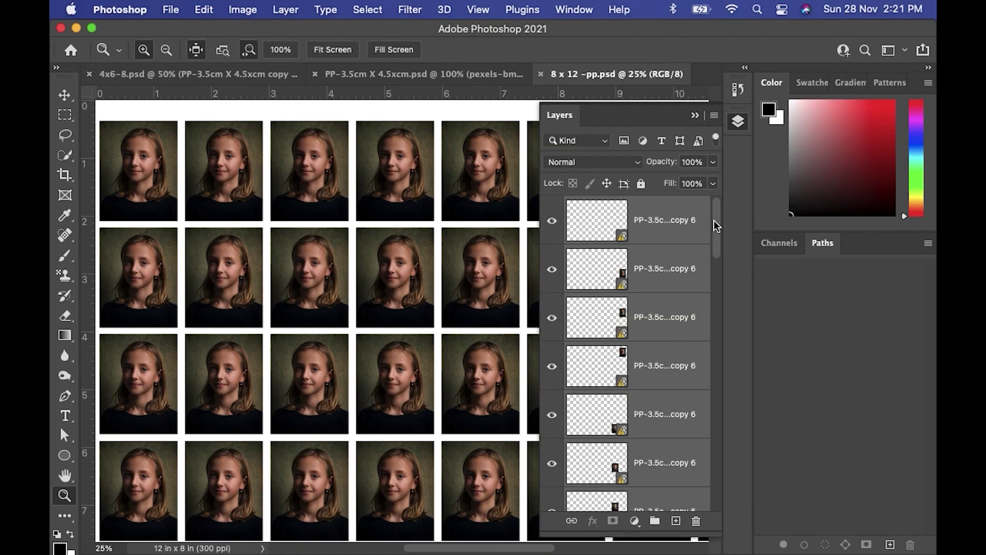
mouse_move(715, 224)
left_mouse_down()
mouse_move(702, 475)
mouse_move(703, 221)
left_mouse_up()
right_click(651, 222)
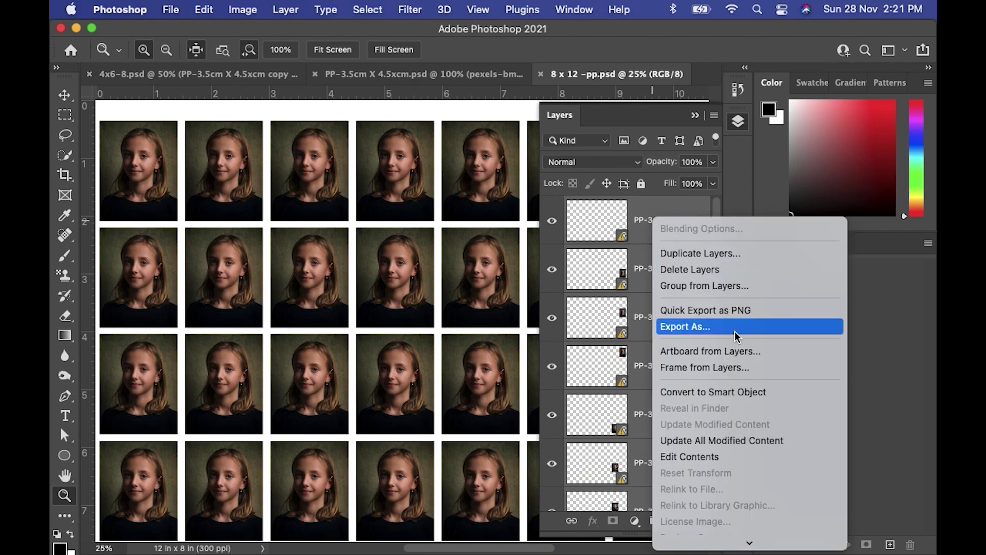
left_click(748, 440)
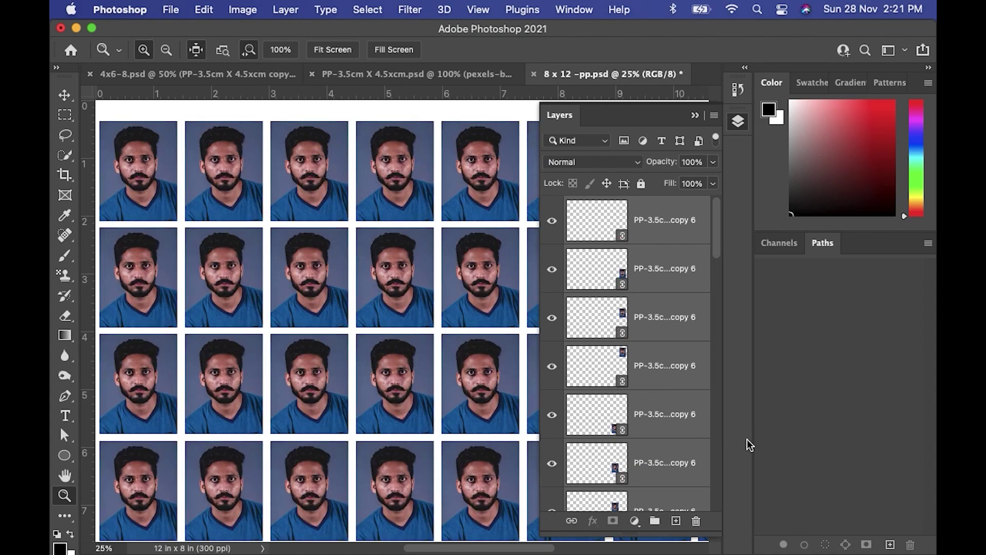
key("super+minus")
key("super+minus")
key("super+minus")
key("Tab")
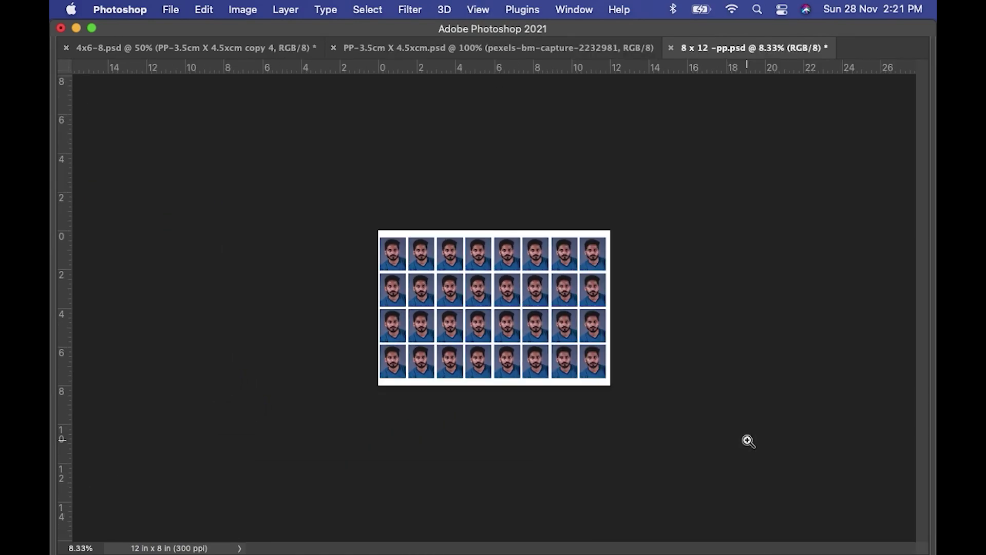
left_click(521, 280)
left_click(520, 280)
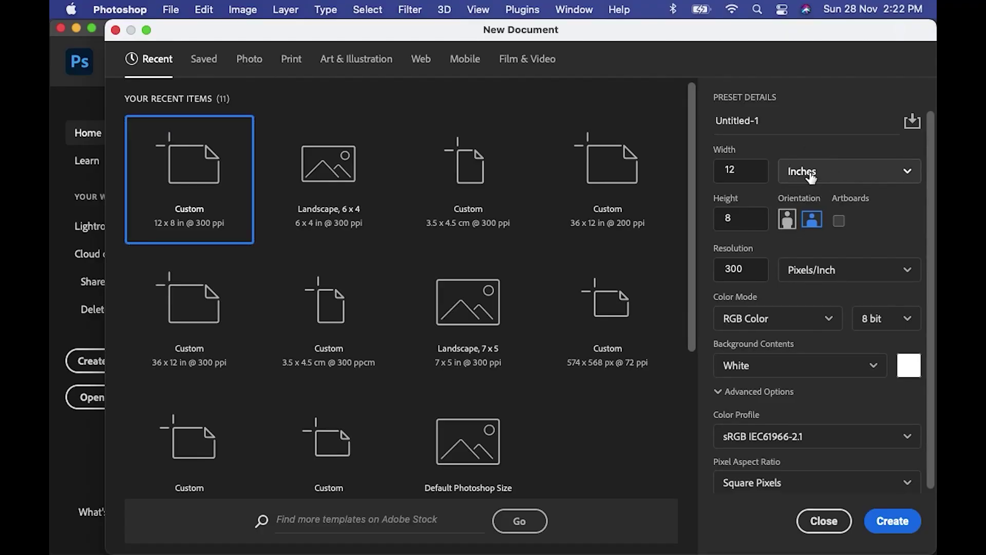
Create a new document 3.5 cm wide and 4.5 cm high at 300 pixels/inch in RGB Color with a white background
left_click(873, 172)
left_click(842, 250)
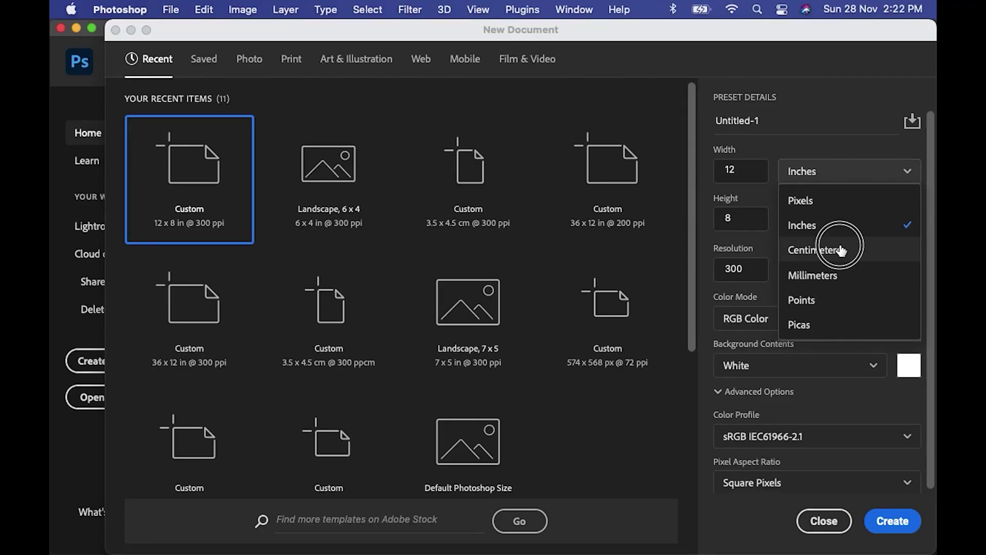
left_click_drag(758, 169, 686, 172)
type("3.5")
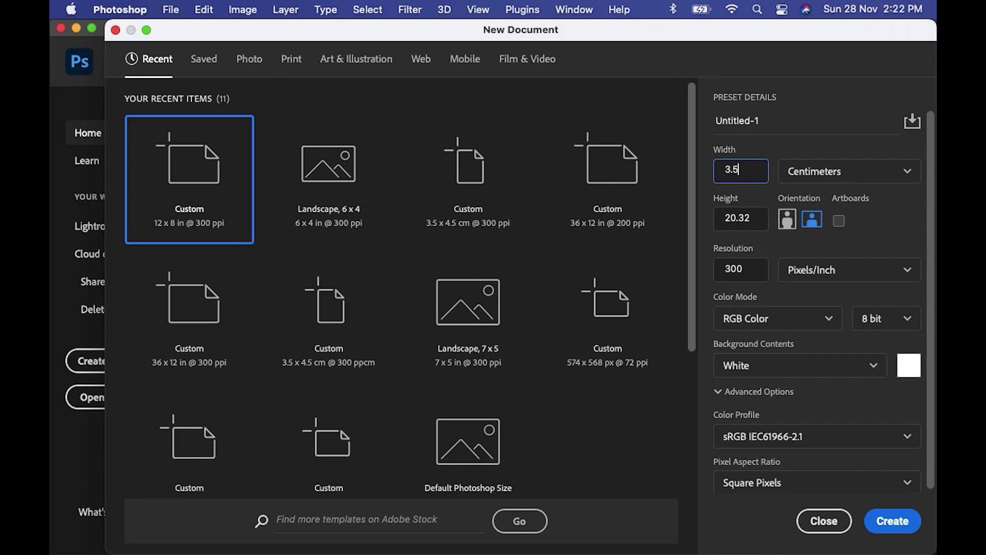
key("Tab")
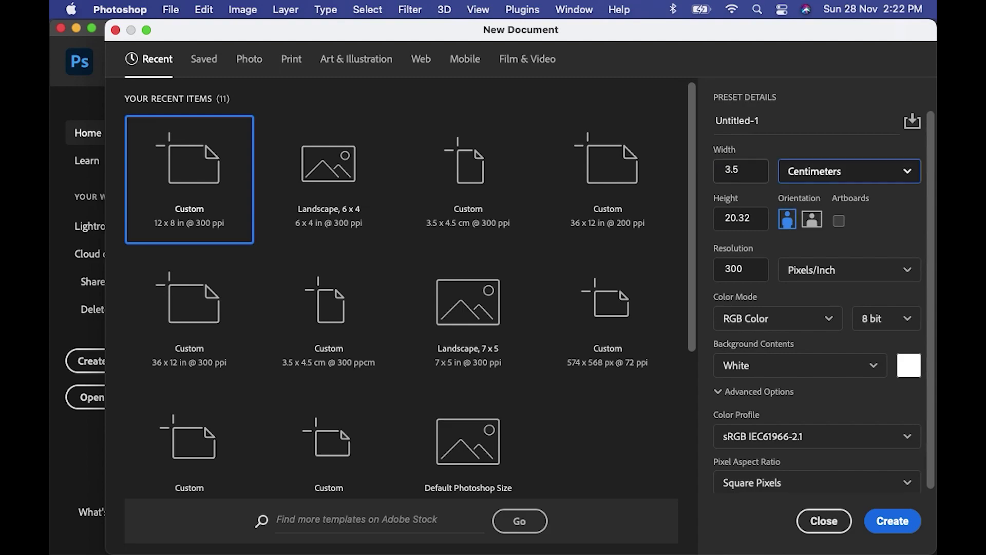
key("Tab")
type("4.")
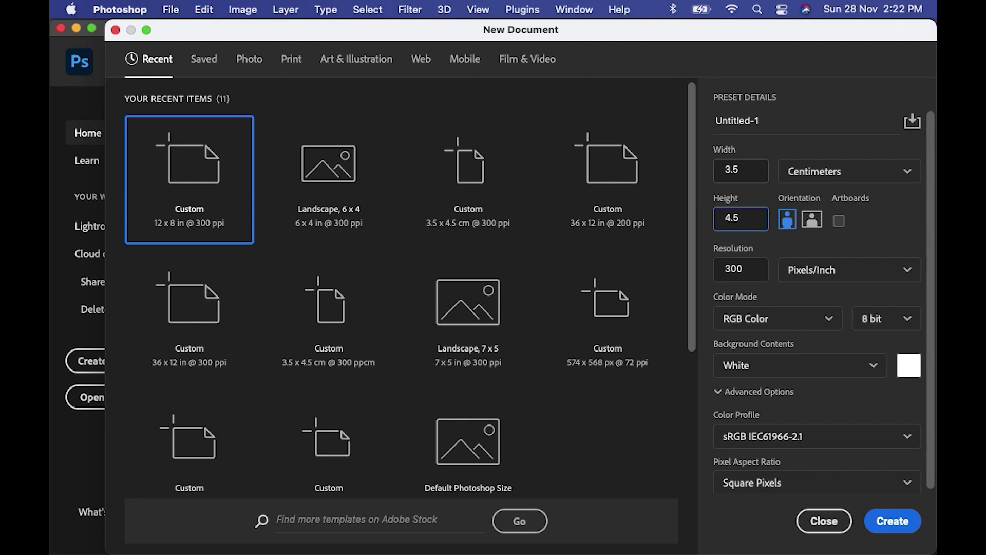
double_click(751, 271)
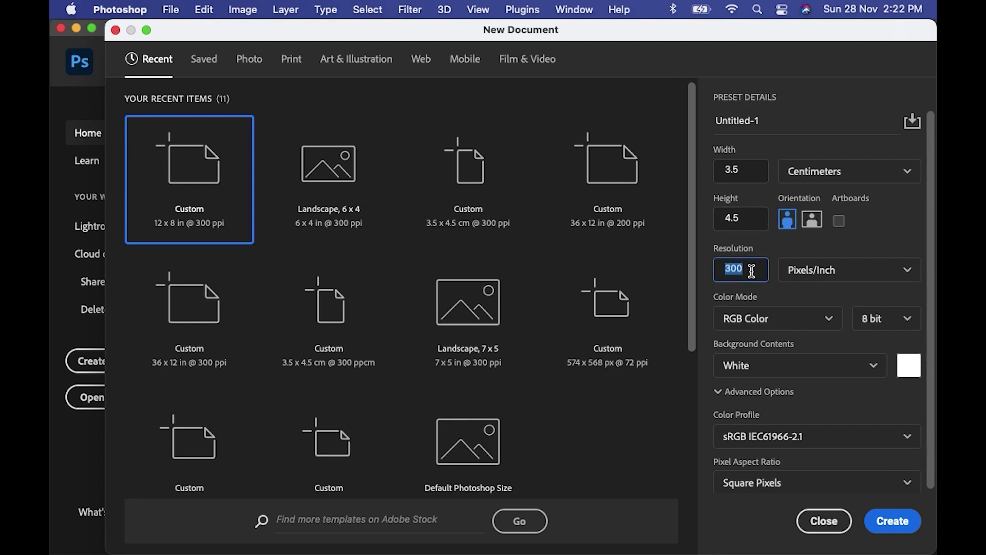
left_click(894, 522)
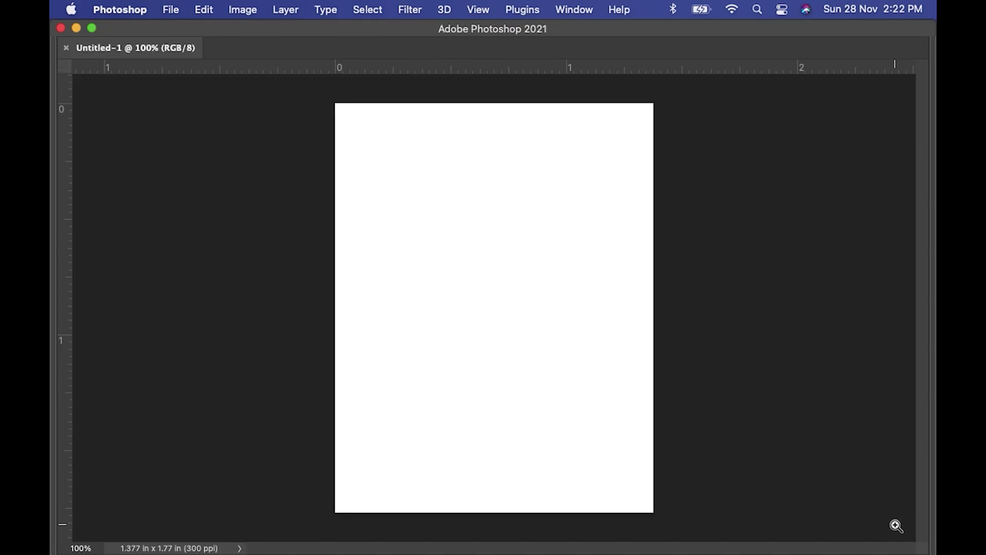
Save the blank document on the computer as PP-STANDARD in Photoshop format in the PASSPORT SIZE PHOTOGRAPHS folder, and close it
left_click(171, 11)
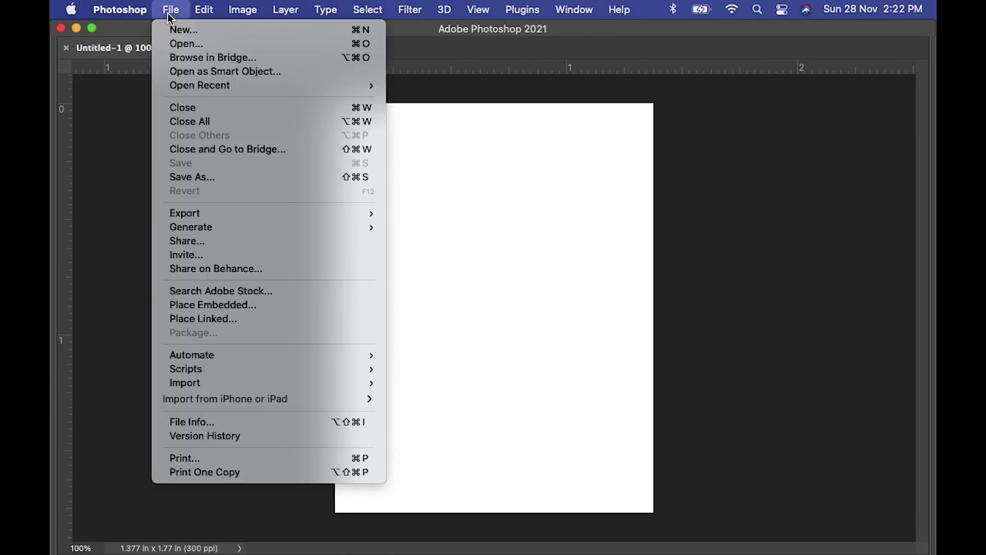
left_click(287, 178)
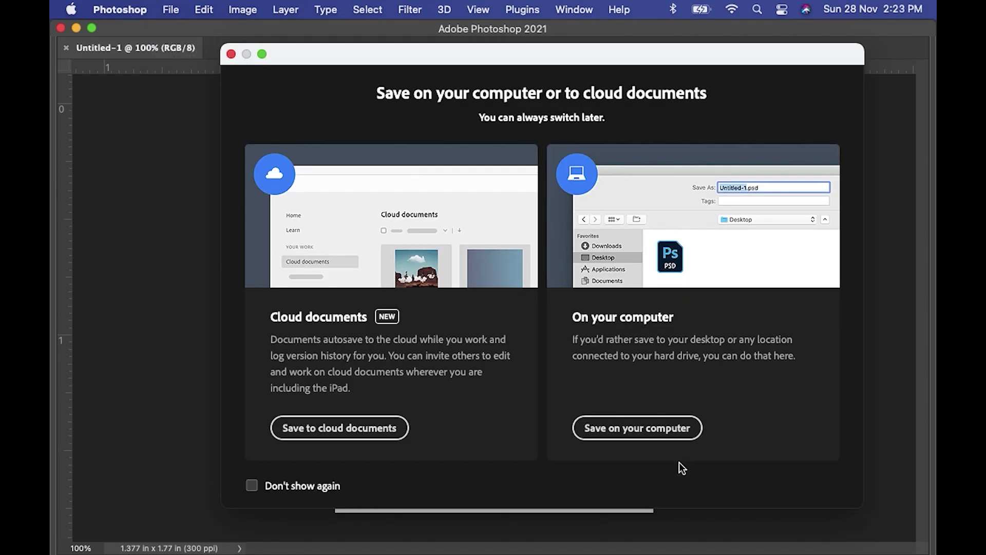
left_click(650, 426)
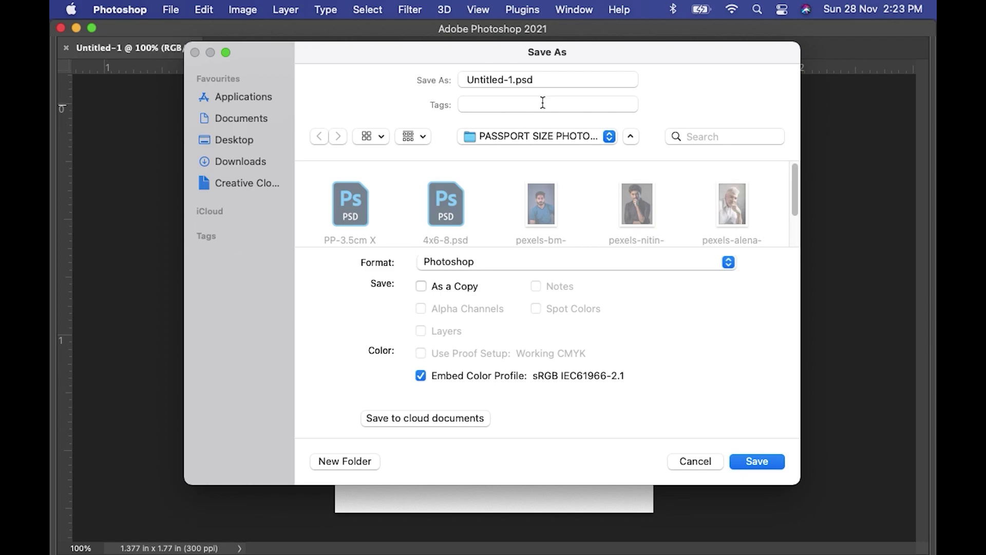
left_click(542, 80)
left_click_drag(542, 80, 418, 77)
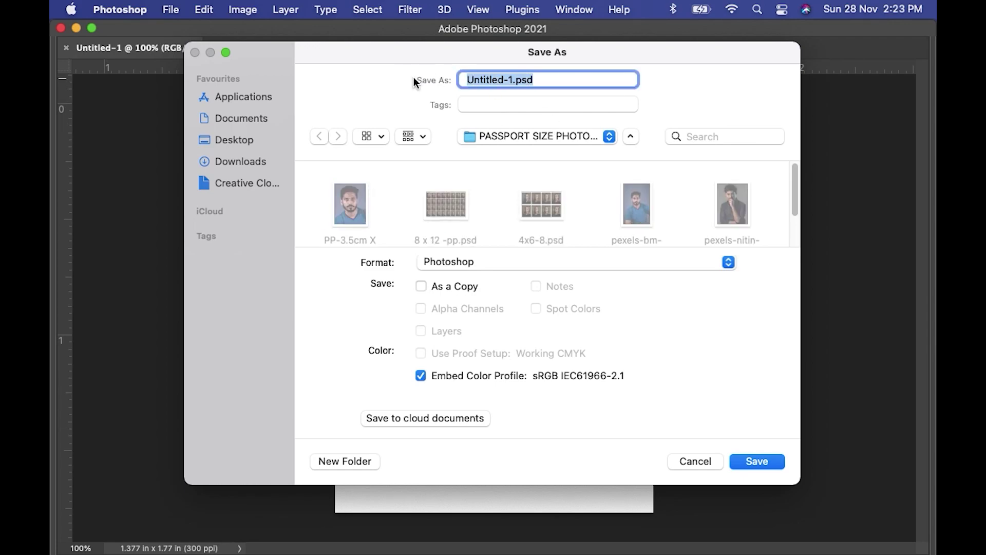
type("PPSTANDARD")
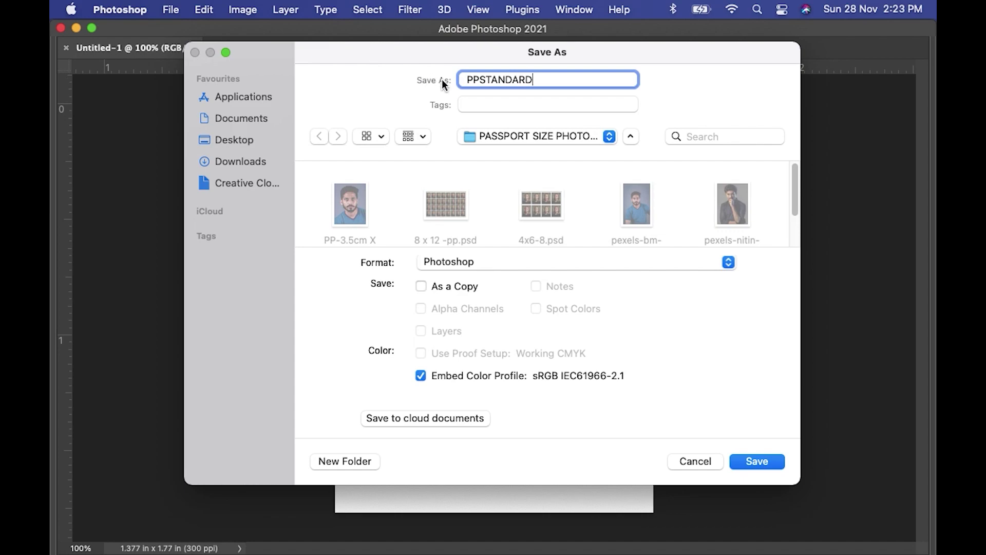
left_click(480, 81)
type("-")
left_click(529, 136)
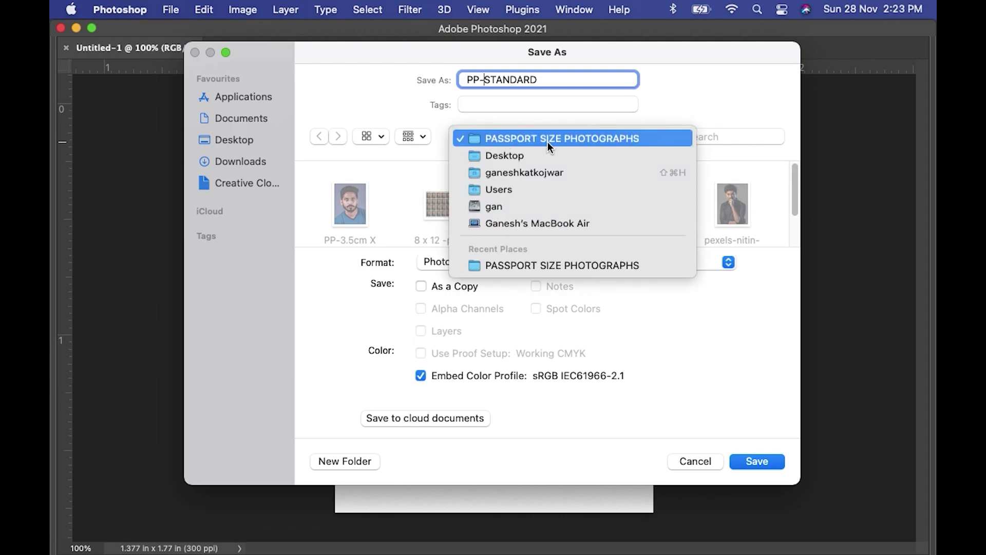
left_click(571, 140)
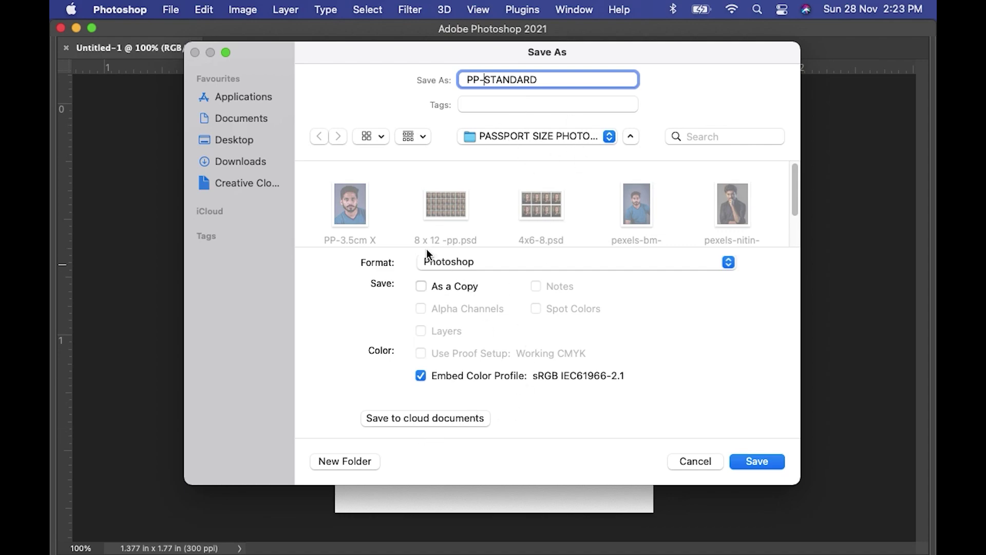
left_click(757, 461)
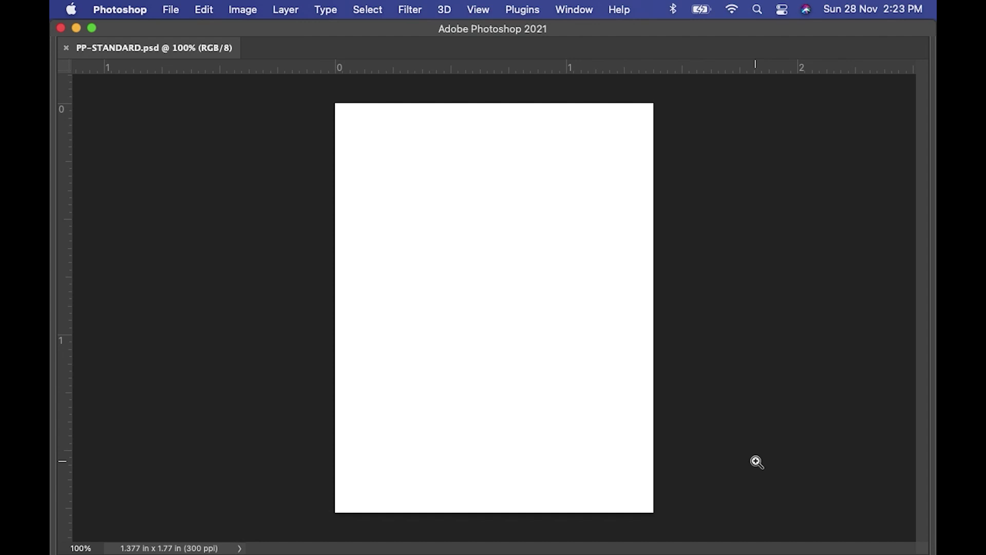
left_click(65, 47)
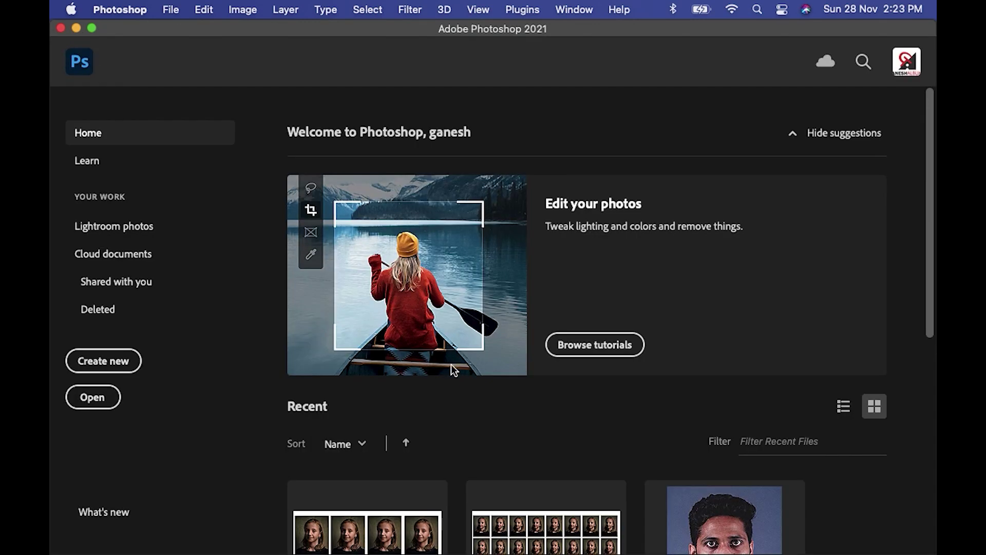
Create a new document from the Landscape, 6 x 4 photo preset, 6 x 4 inches at 300 pixels/inch
left_click(184, 12)
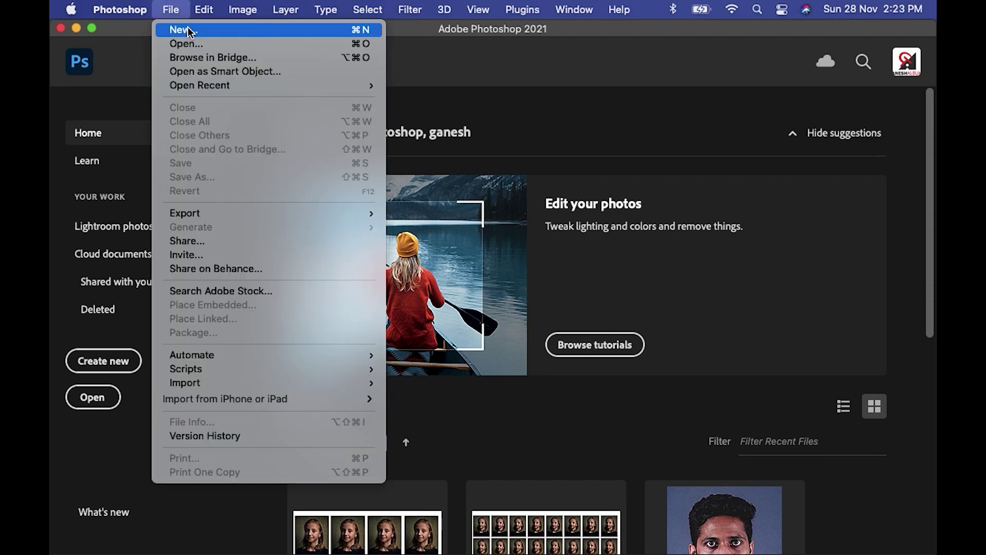
left_click(189, 30)
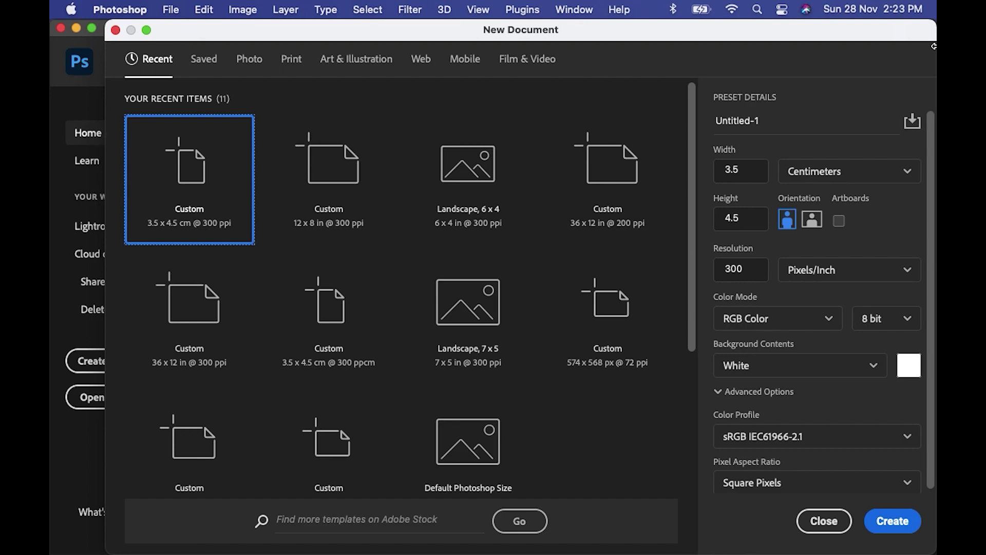
left_click(832, 173)
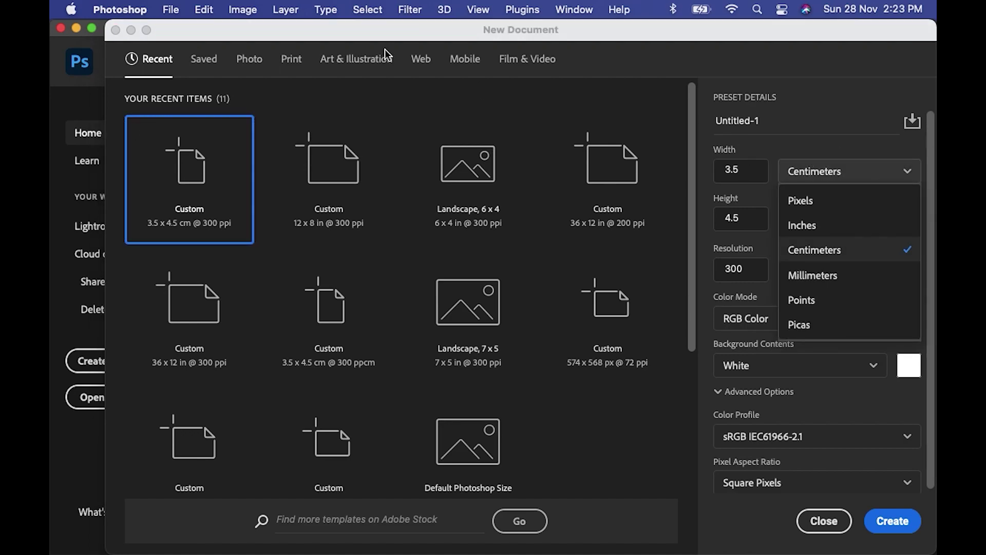
left_click(251, 60)
left_click(251, 61)
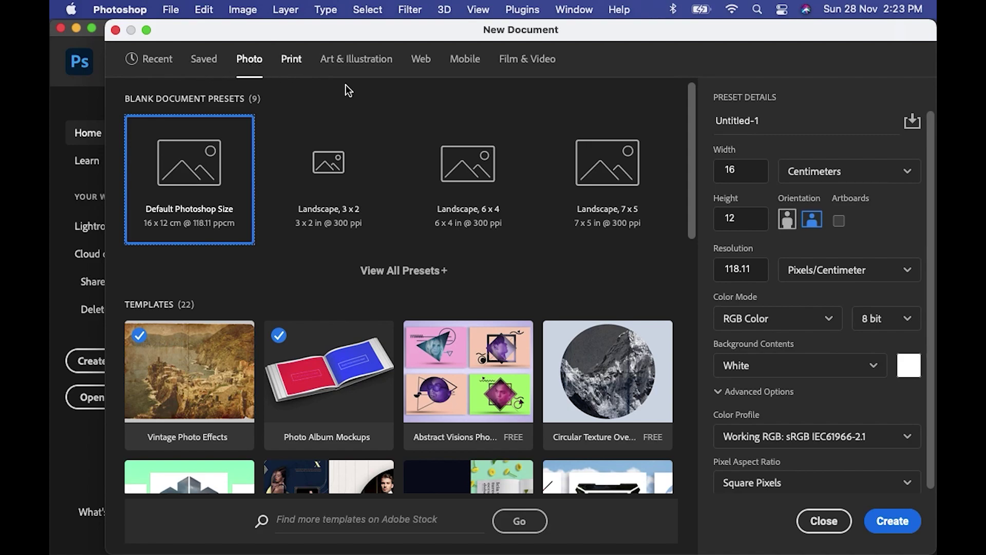
left_click(466, 200)
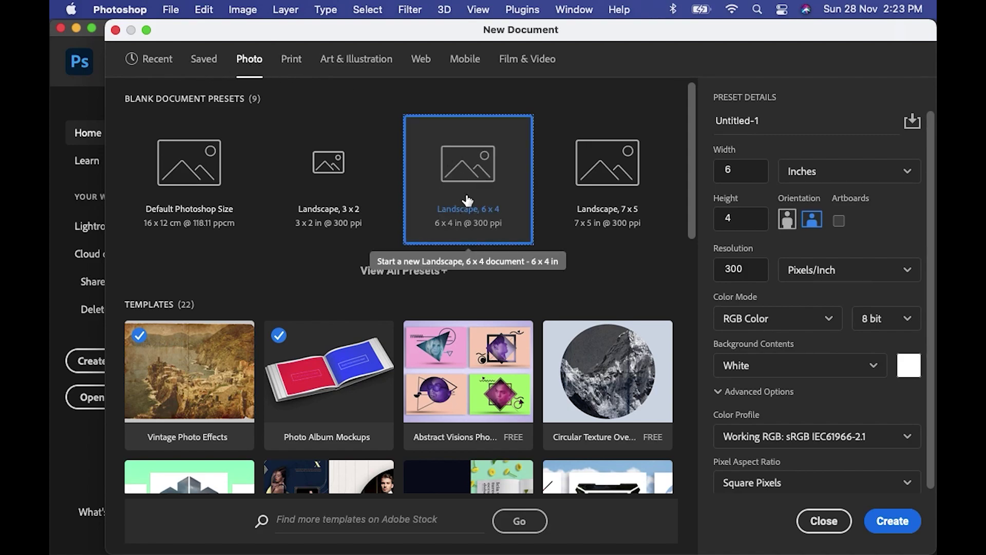
left_click(894, 521)
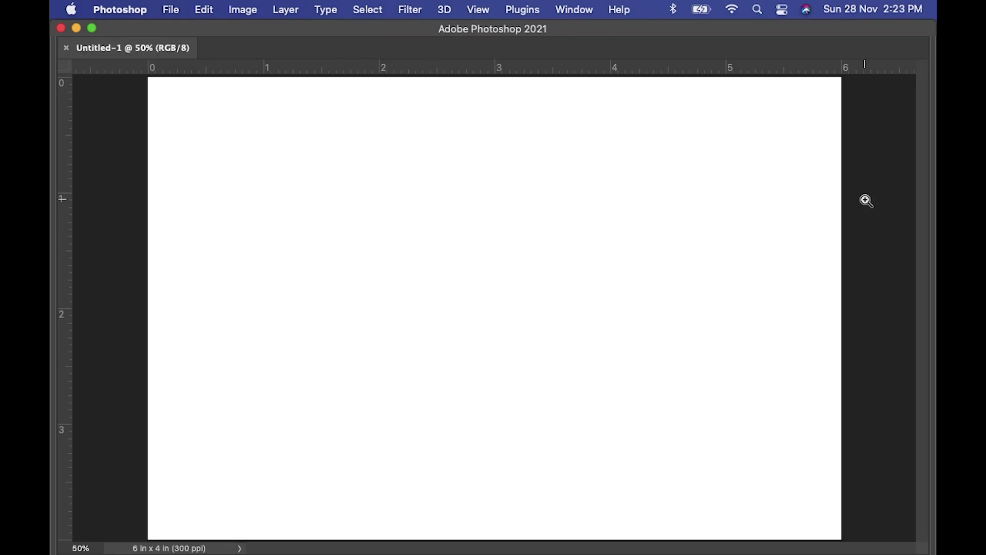
key("super+minus")
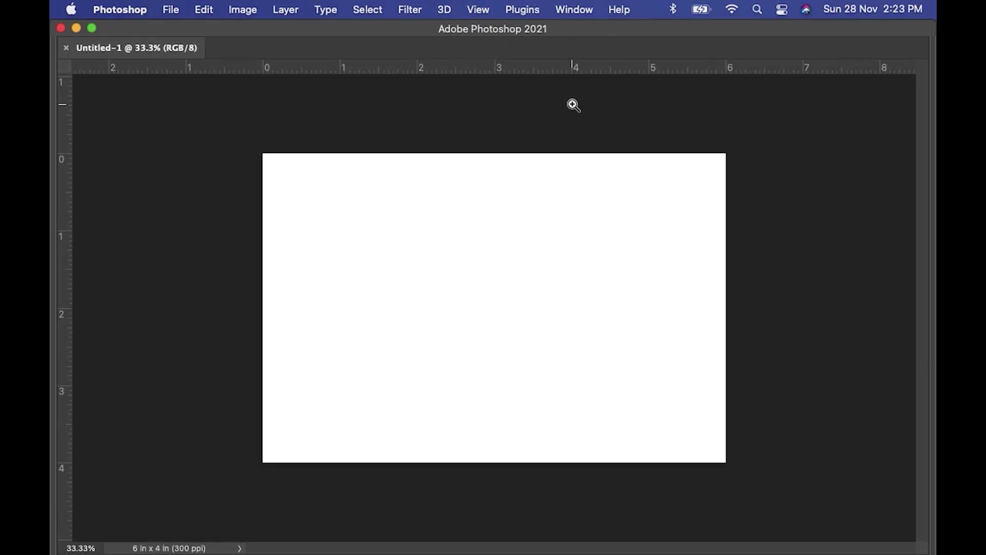
Switch to Adobe Bridge and open PP-STANDARD.psd from the PASSPORT SIZE PHOTOGRAPHS folder in Photoshop
key("super+Tab")
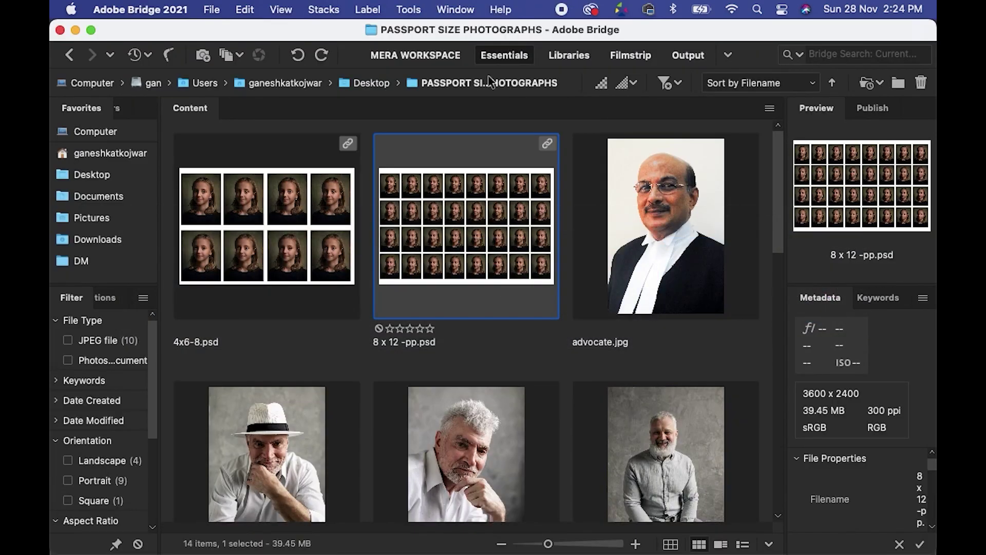
scroll(518, 275, "down", 10)
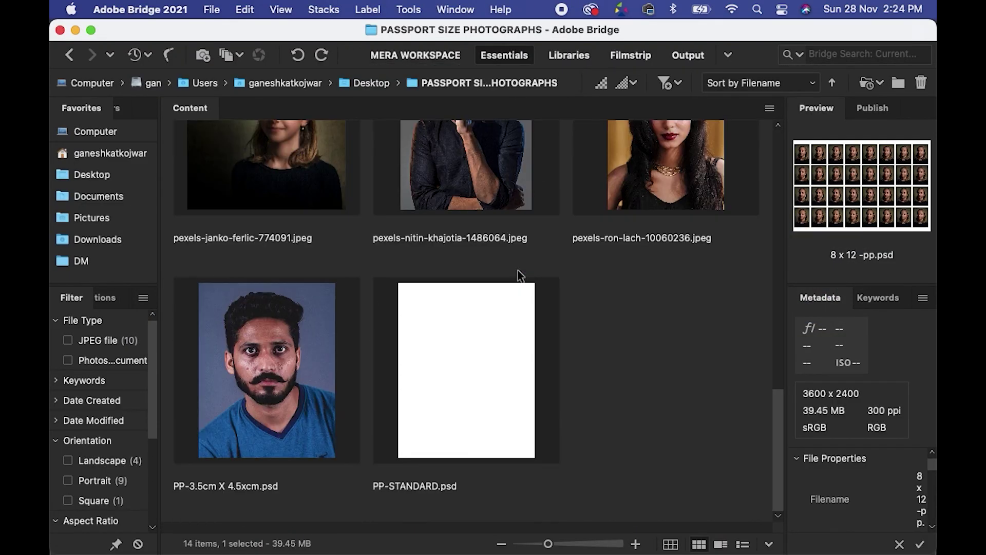
left_click(453, 406)
double_click(488, 380)
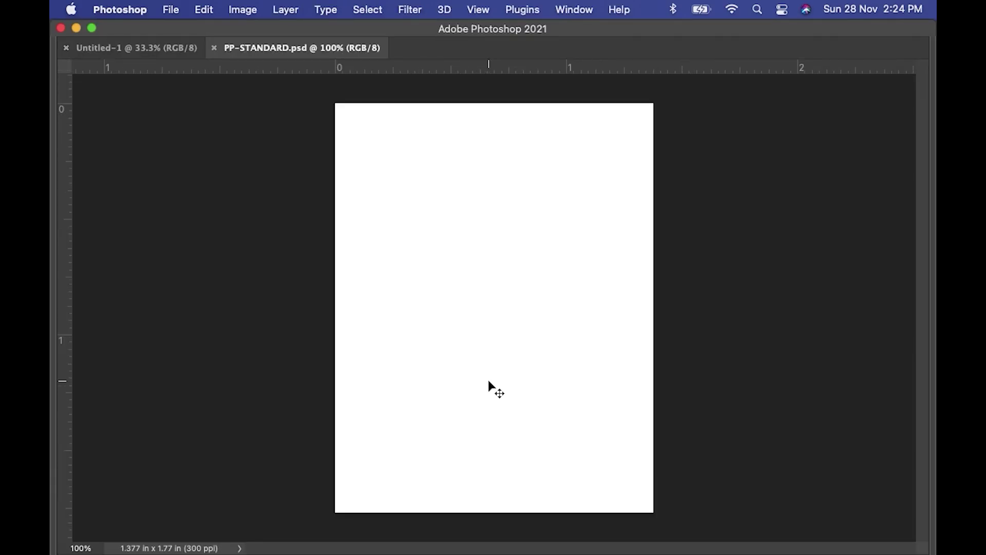
Place the 3785077 JPEG of the man in the brown jacket from Adobe Bridge into PP-STANDARD.psd in Photoshop
key("super+Tab")
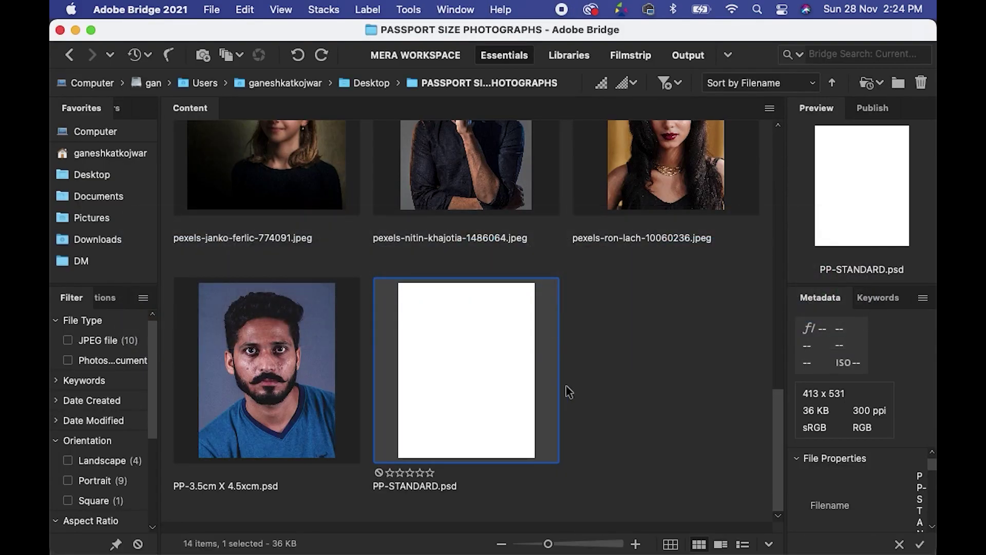
left_click(641, 376)
left_click(780, 416)
left_click_drag(780, 416, 774, 266)
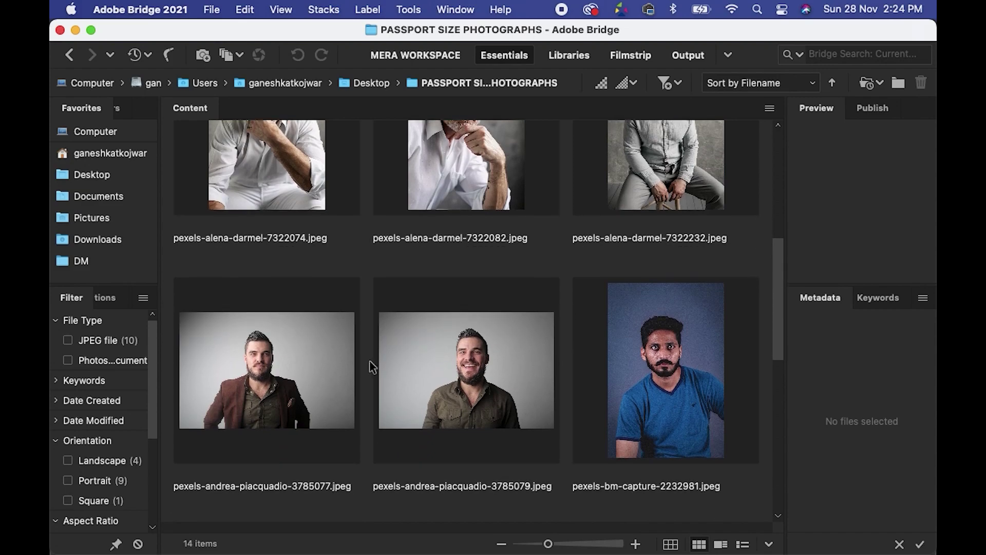
left_click_drag(260, 391, 501, 363)
key("super+Tab")
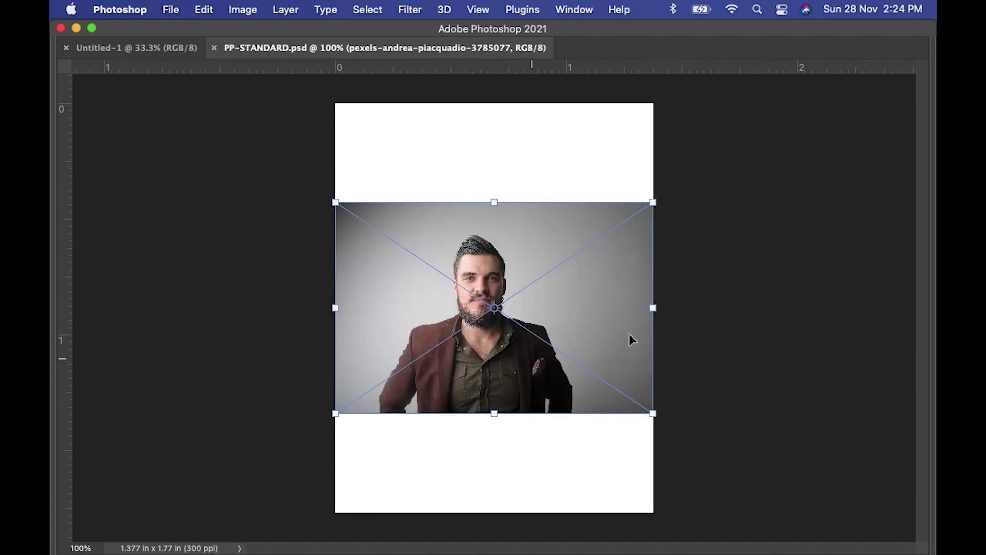
Enlarge the placed photo so the man's head and shoulders fill the whole passport canvas, and save PP-STANDARD.psd
left_click_drag(652, 307, 935, 308)
left_click_drag(335, 308, 115, 329)
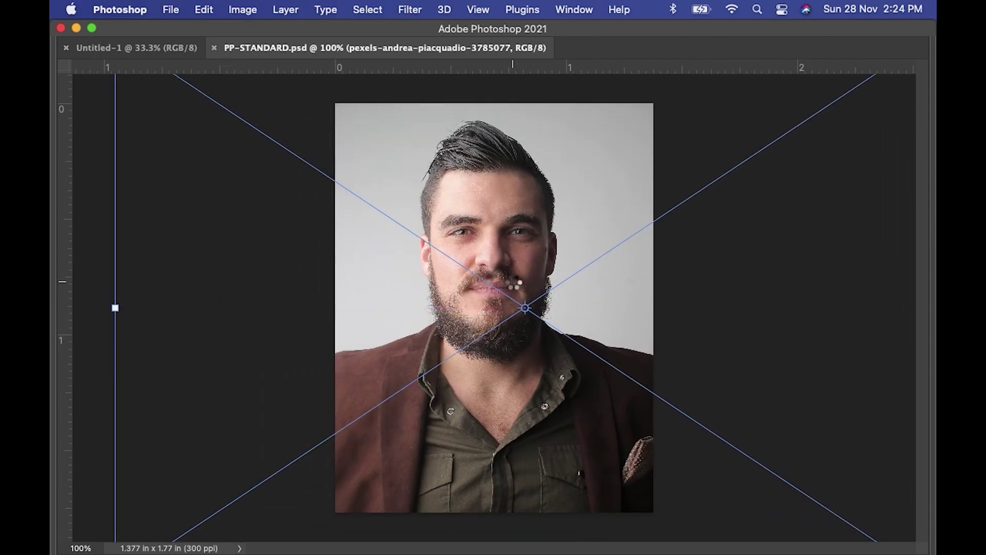
key("super+s")
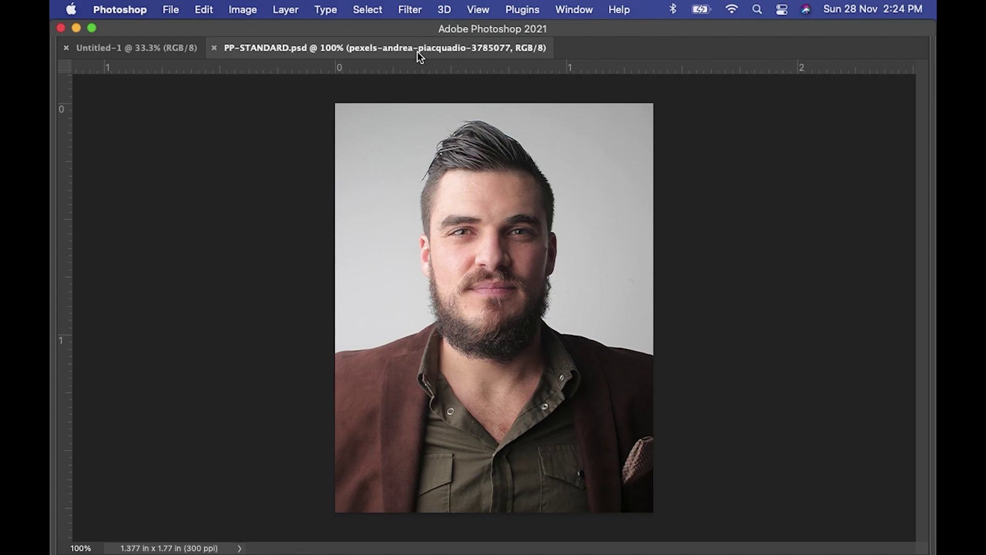
Place PP-STANDARD.psd as a linked smart object in the blank 6 x 4 inch document
left_click(110, 51)
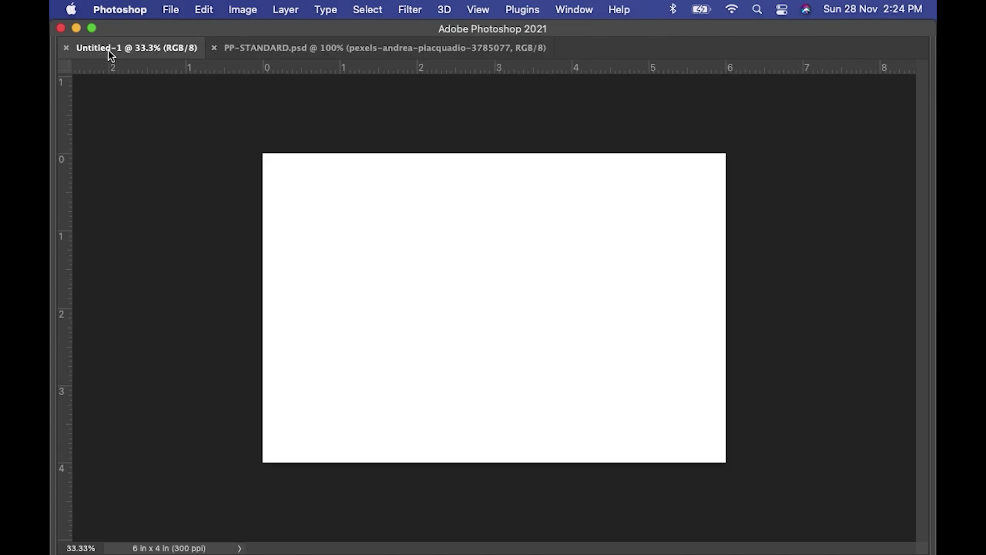
left_click(171, 9)
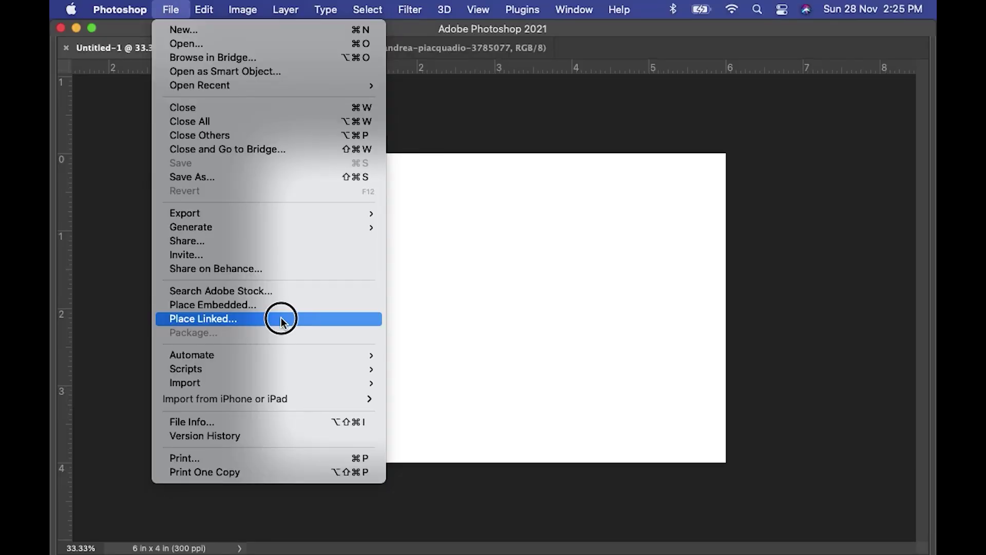
left_click(281, 319)
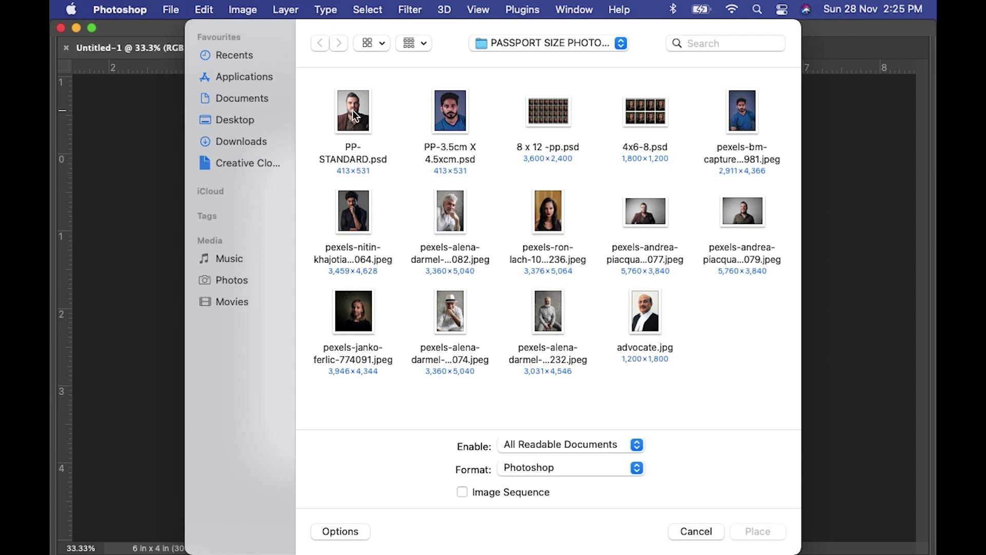
left_click(352, 114)
double_click(353, 113)
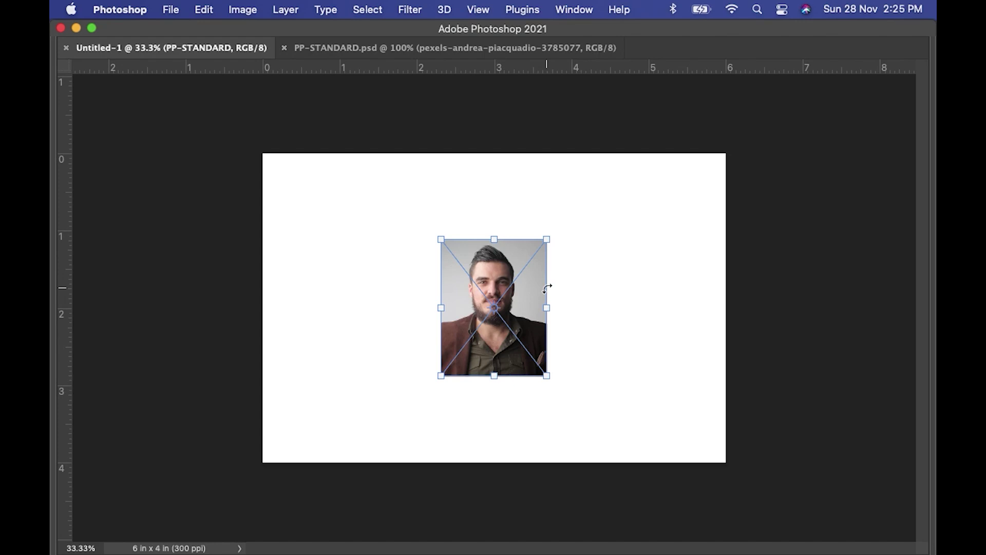
key("Return")
Move the linked photo to the sheet's upper-left corner and duplicate it directly below to form the first column
left_click_drag(494, 283, 353, 356)
key("shift+Left")
key("shift+Up")
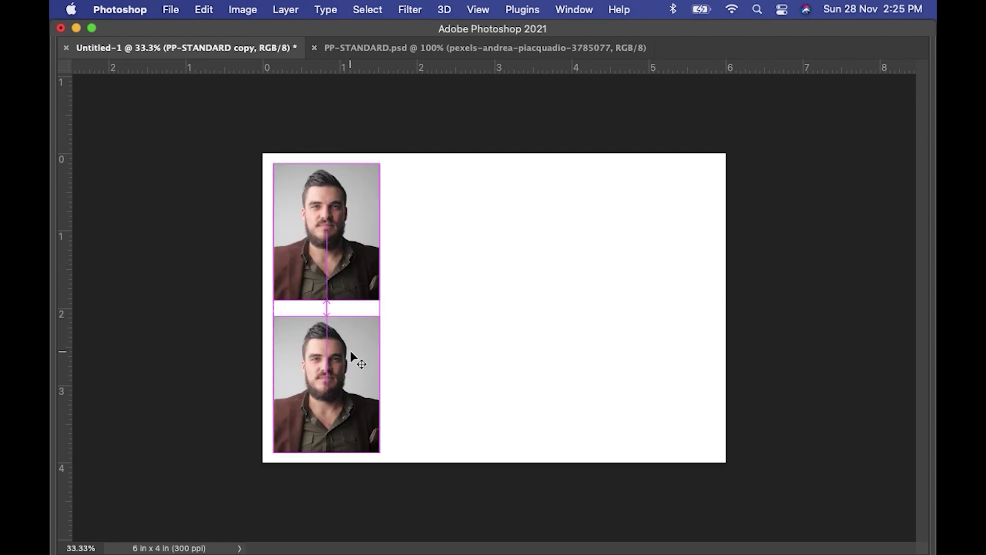
Select both photo layers and duplicate the column three times across the sheet, making four evenly spaced columns
key("Tab")
left_click(693, 281)
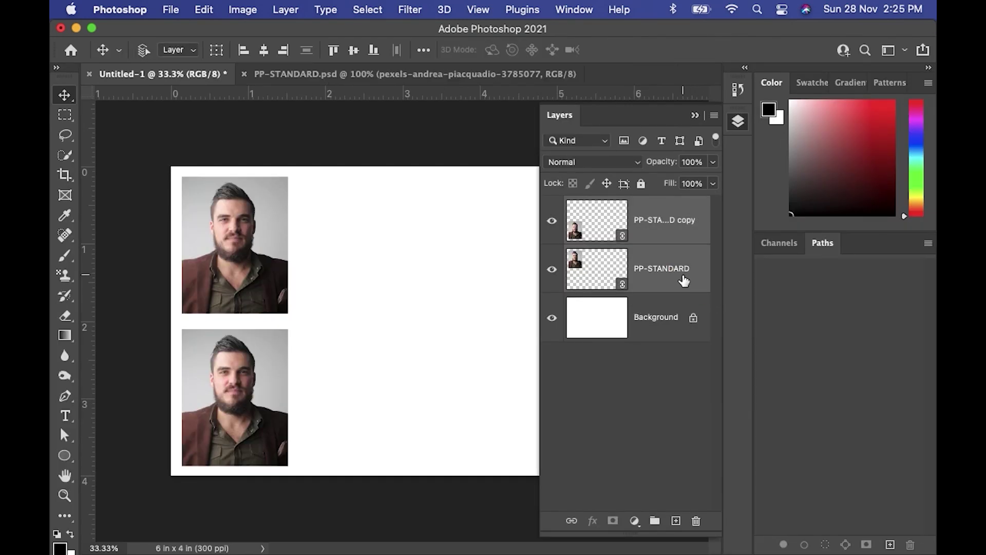
key("Tab")
left_click_drag(343, 360, 626, 378)
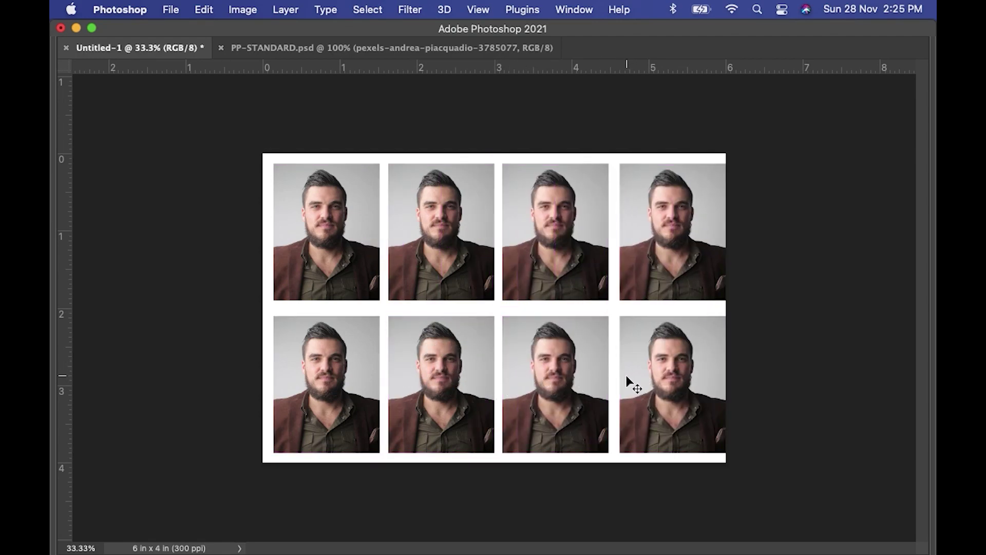
key("shift+Left")
key("shift+Left")
Select all eight linked photo layers and nudge them left together to centre the grid on the sheet
key("Tab")
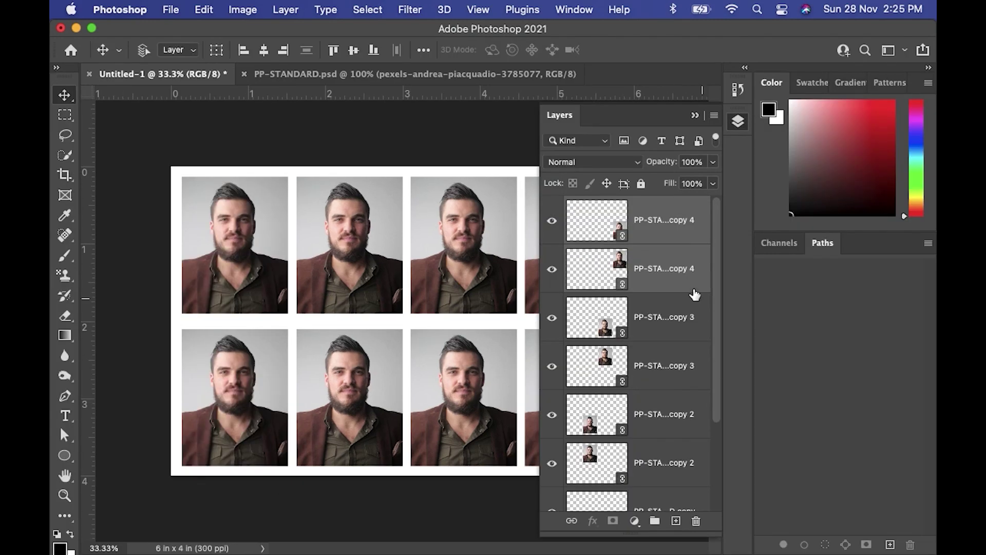
left_click(691, 238)
left_click_drag(719, 264, 725, 399)
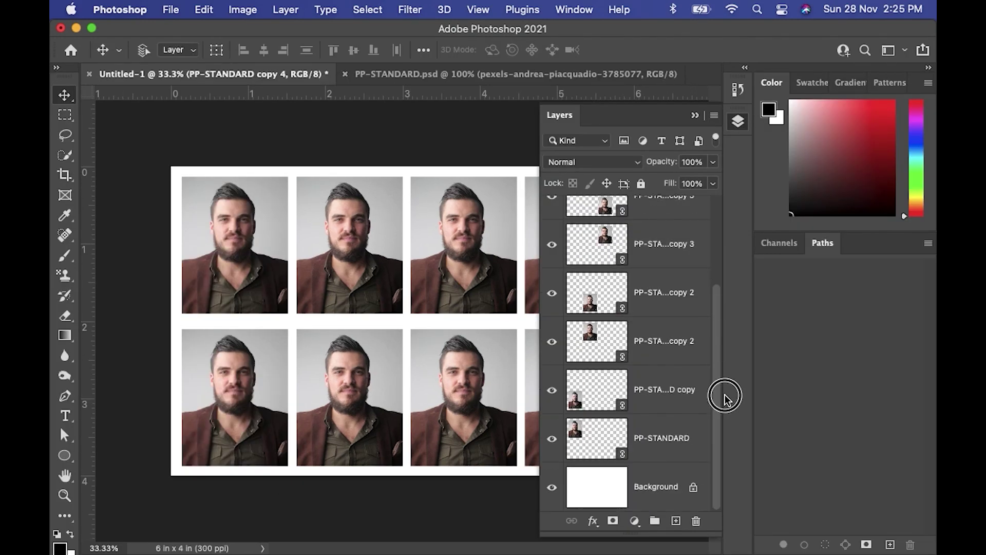
left_click(690, 446, "shift")
key("Tab")
key("shift+Left")
key("shift+Left")
key("shift+Left")
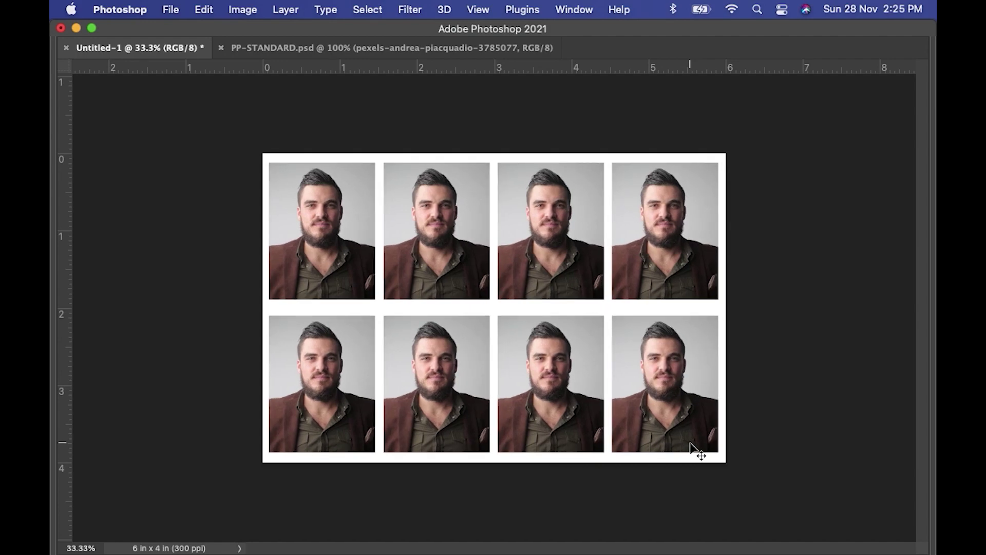
Save the sheet as 4x6urgentPP.psd in Photoshop format in the PASSPORT SIZE PHOTOGRAPHS folder
key("super+s")
left_click(680, 433)
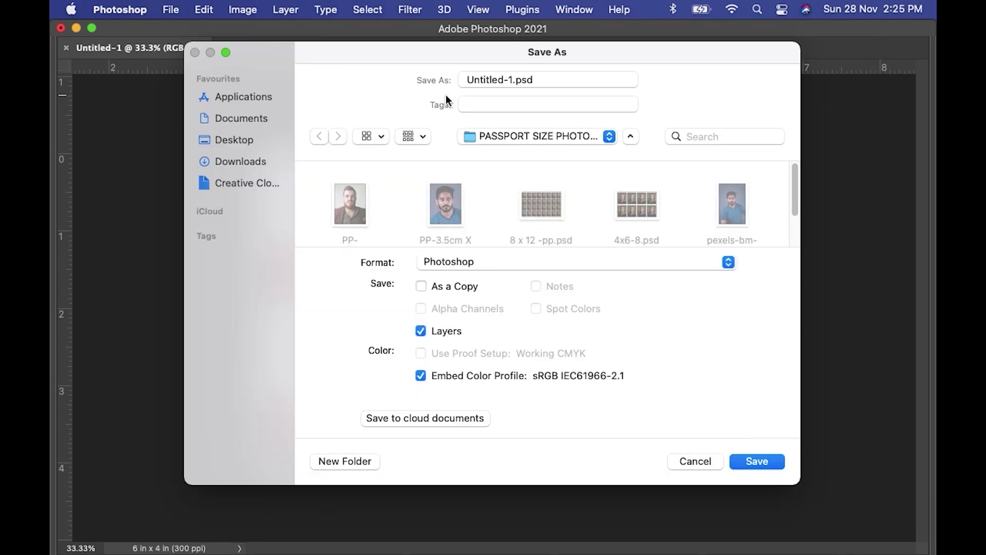
left_click(515, 82)
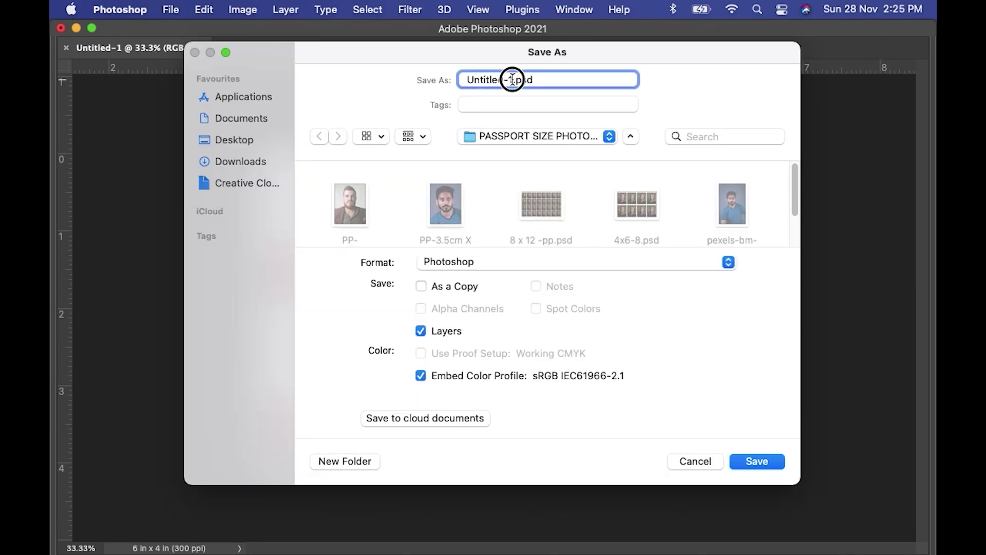
left_click_drag(512, 79, 429, 80)
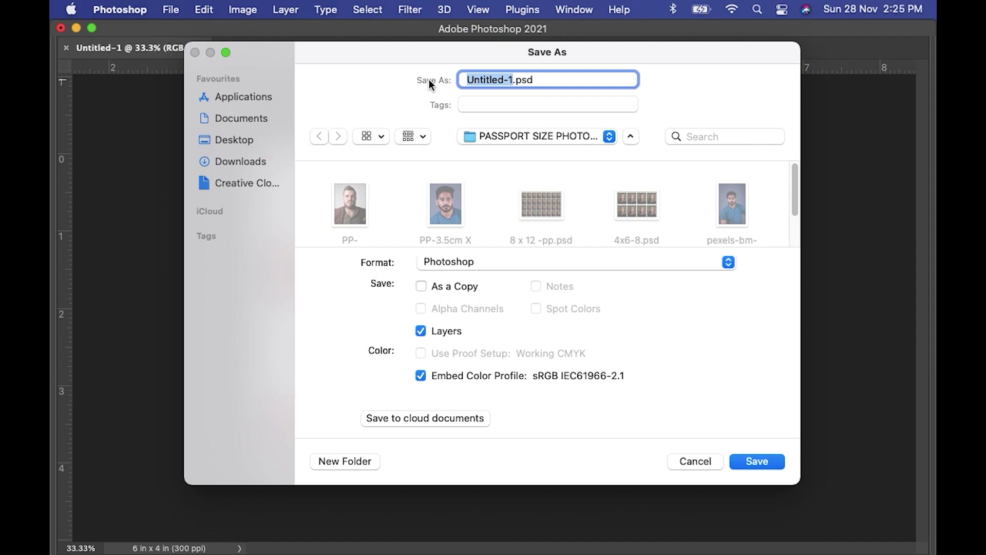
type("4x6urgentPP")
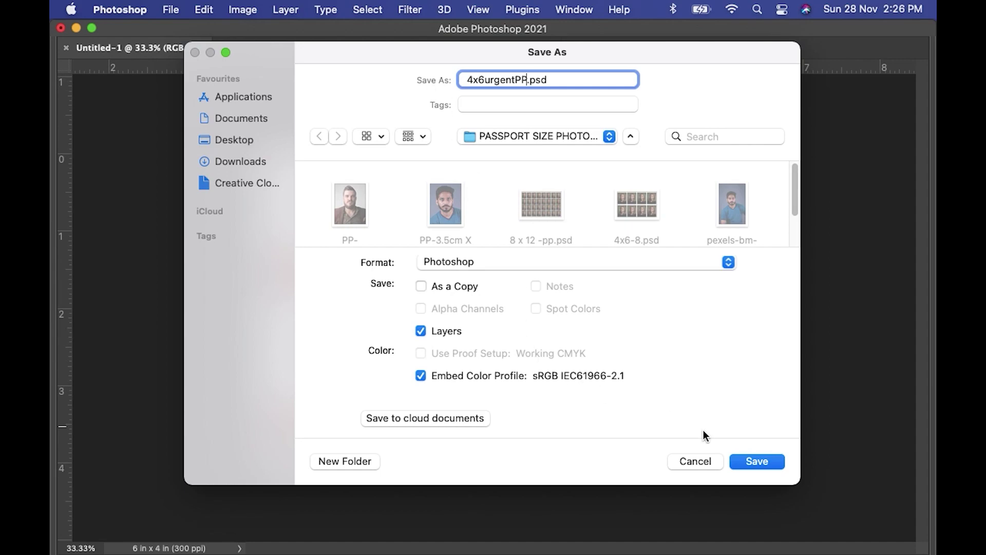
left_click(747, 461)
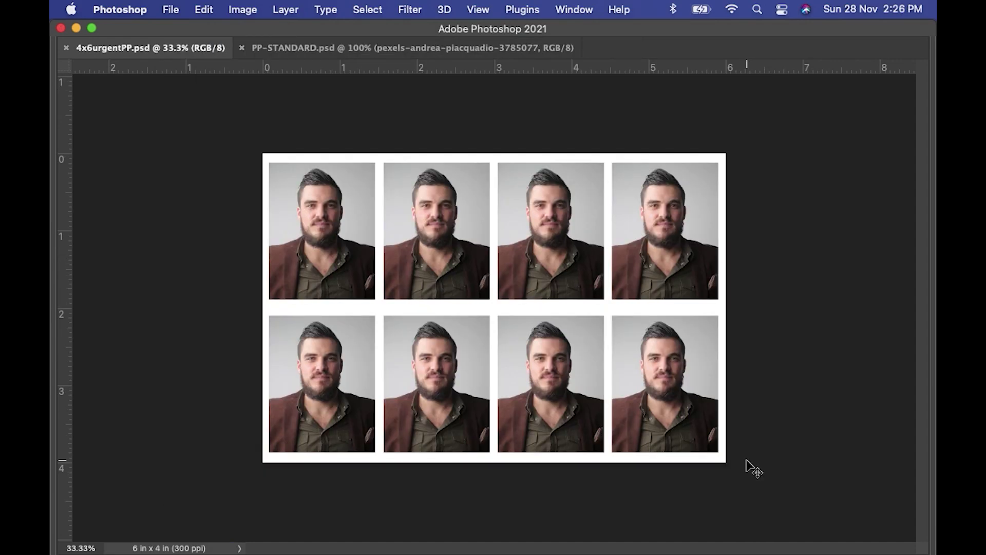
Show the hidden panels and select only the topmost linked photo layer of the sheet
key("Tab")
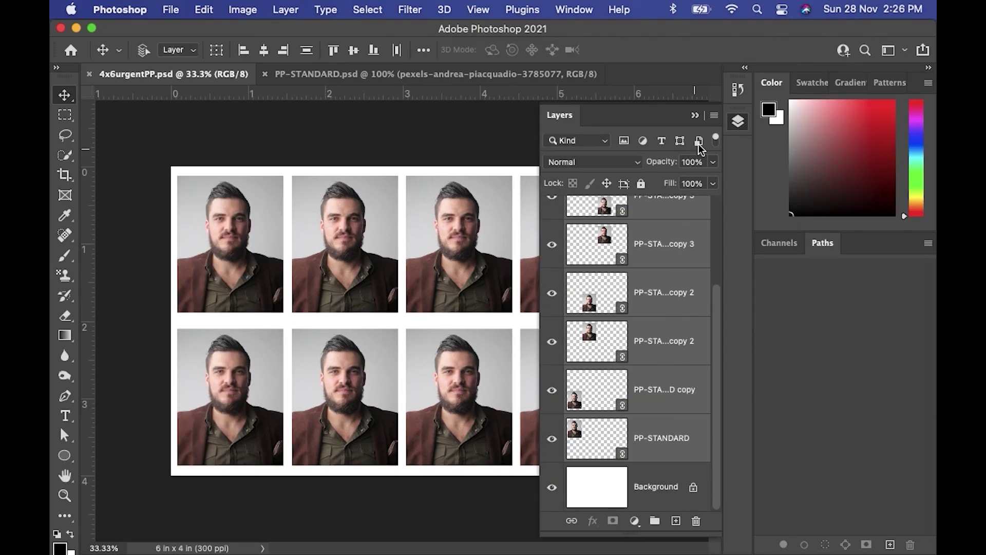
left_click(714, 115)
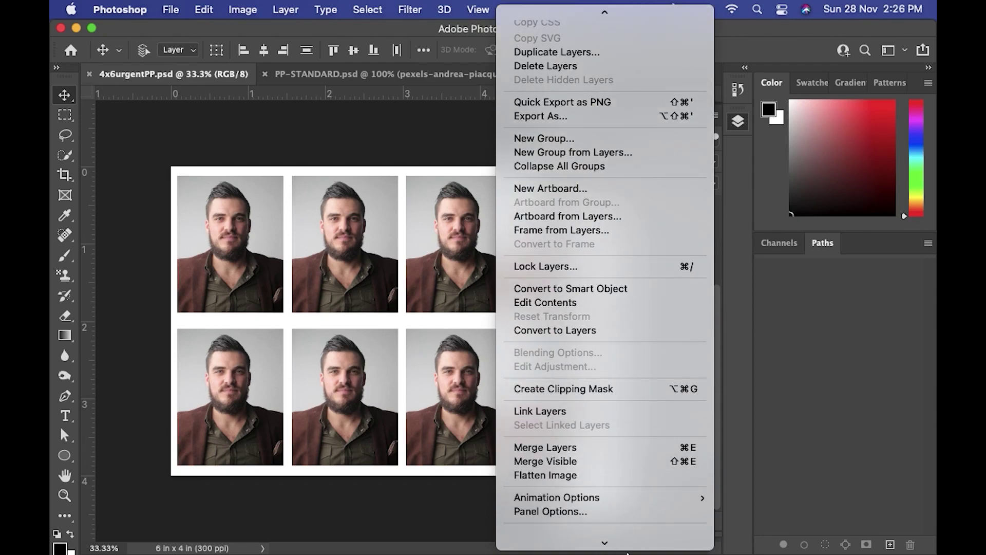
left_click(617, 503)
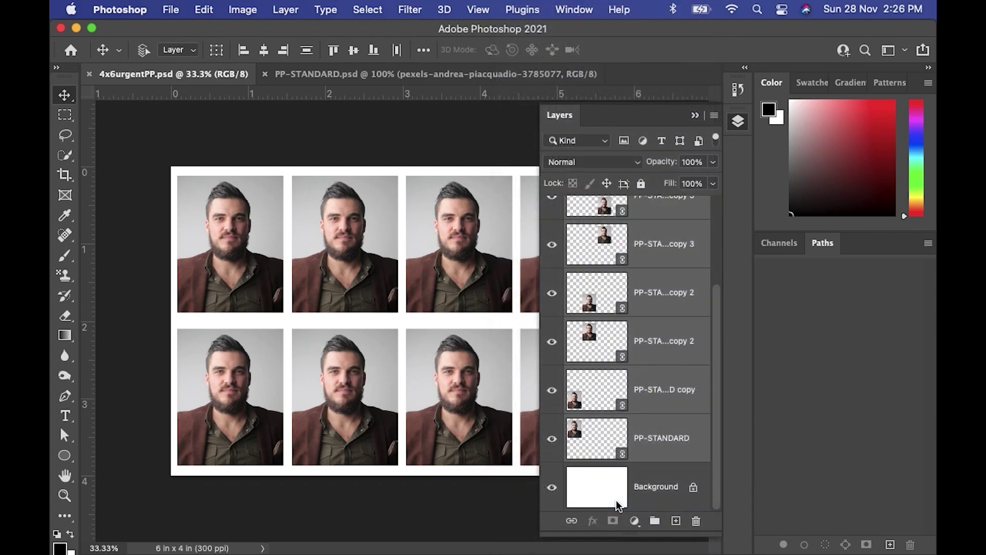
left_click(651, 127)
scroll(711, 412, "up", 3)
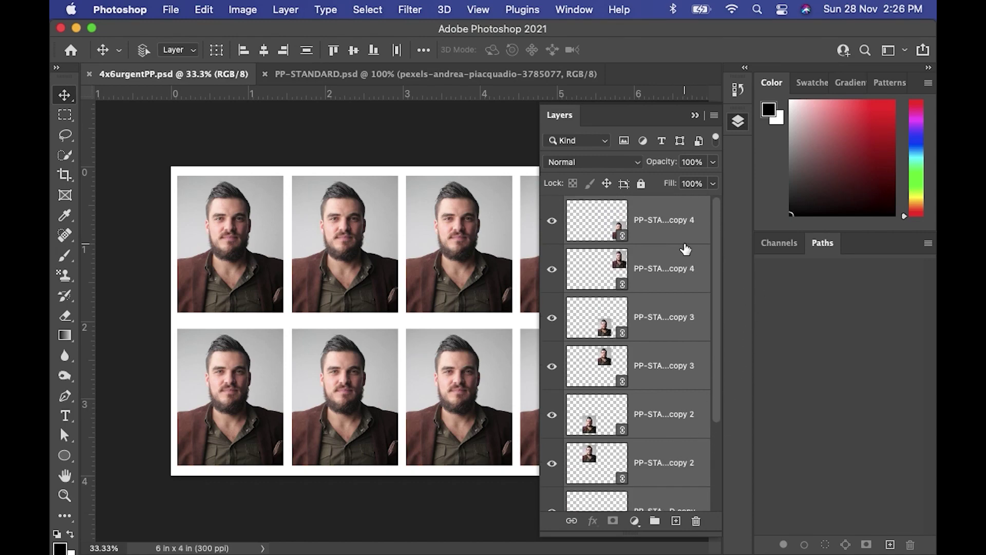
left_click(686, 226)
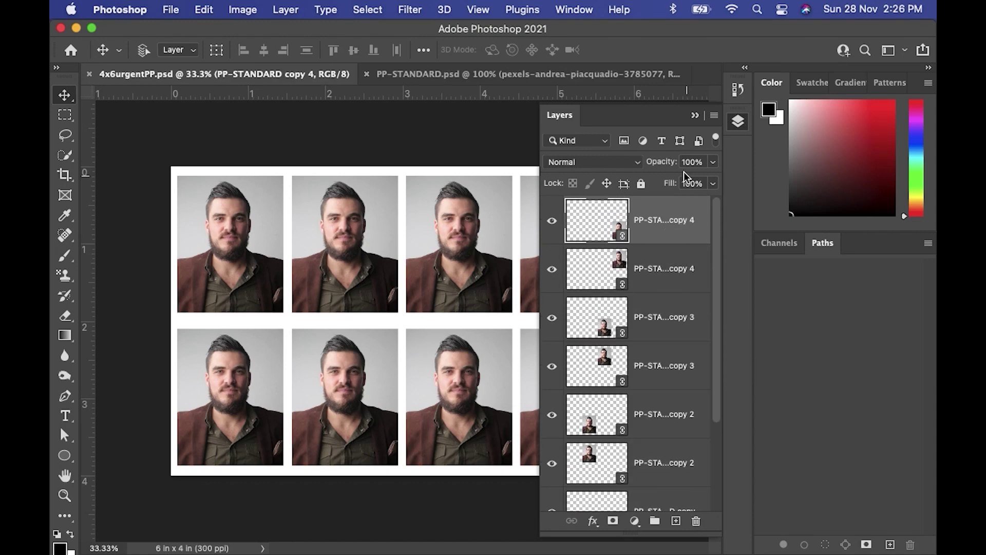
Place the grey-bearded man's portrait from Adobe Bridge into PP-STANDARD.psd, scaled to about 5.07% and framed on head and shoulders
left_click(437, 77)
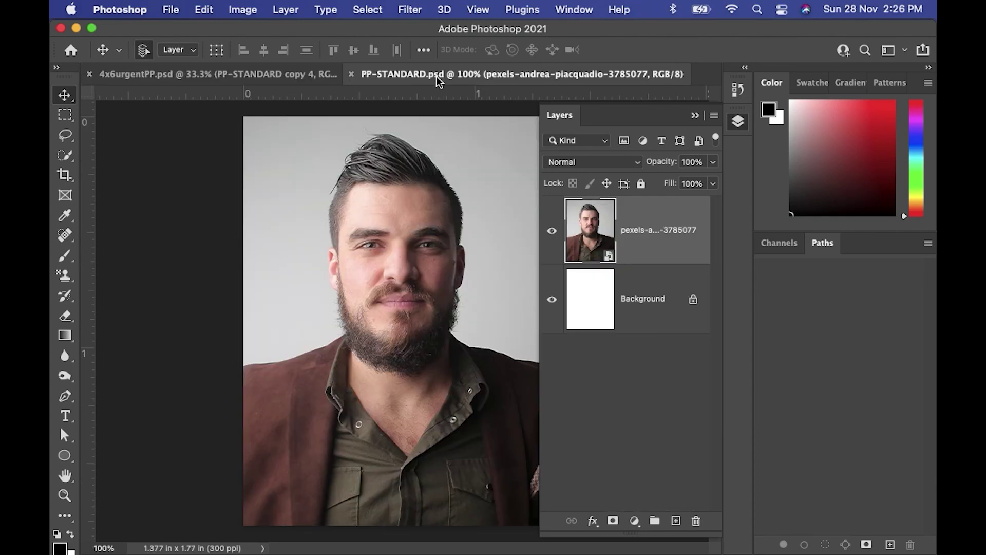
key("super+Tab")
left_click_drag(225, 372, 462, 266)
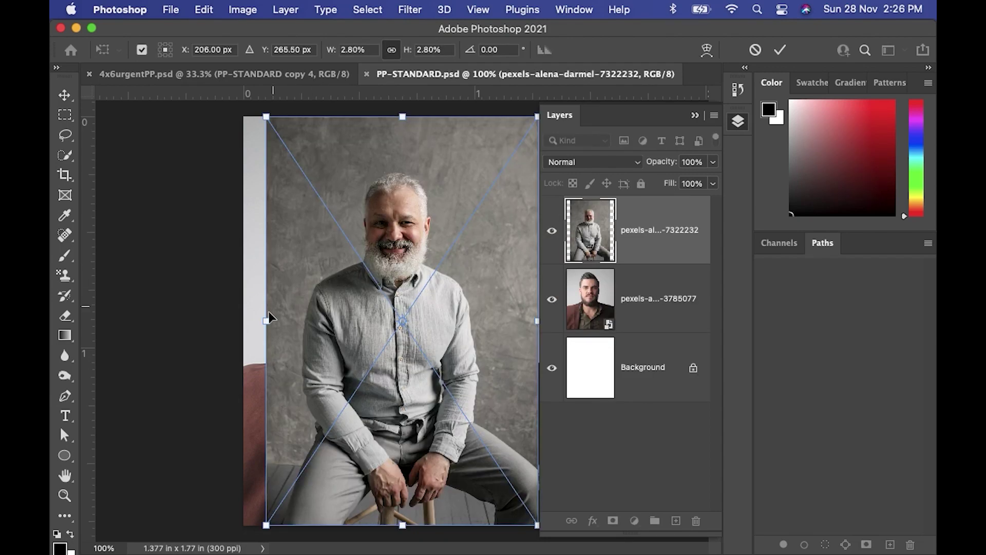
left_click_drag(272, 323, 61, 320)
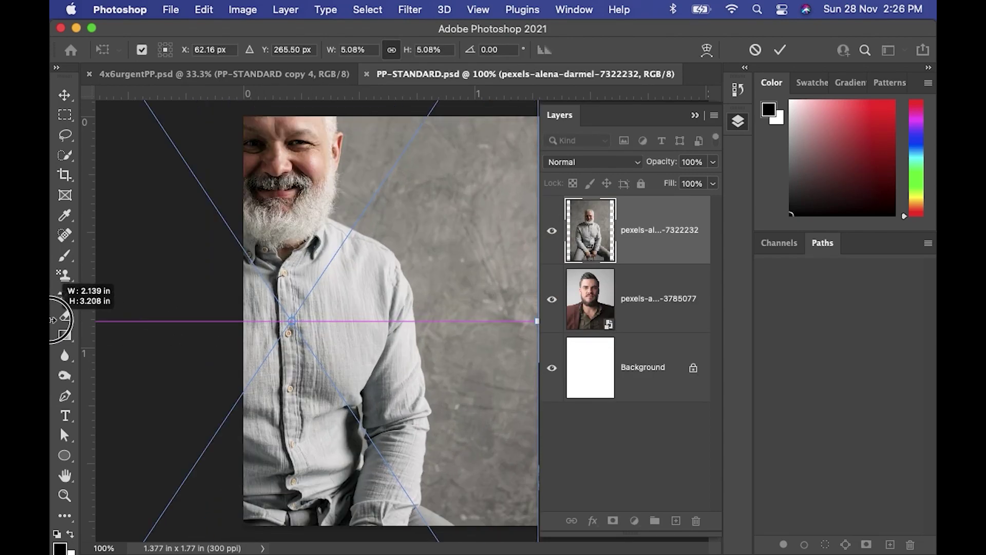
left_click_drag(323, 234, 441, 315)
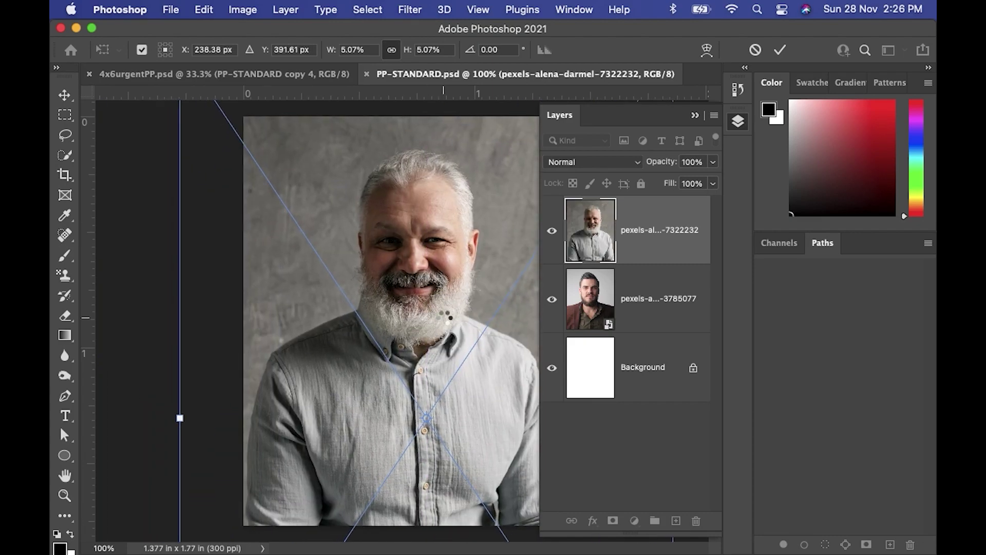
key("Return")
Save PP-STANDARD.psd with the bearded man's portrait and check the linked photos in 4x6urgentPP.psd
key("super+s")
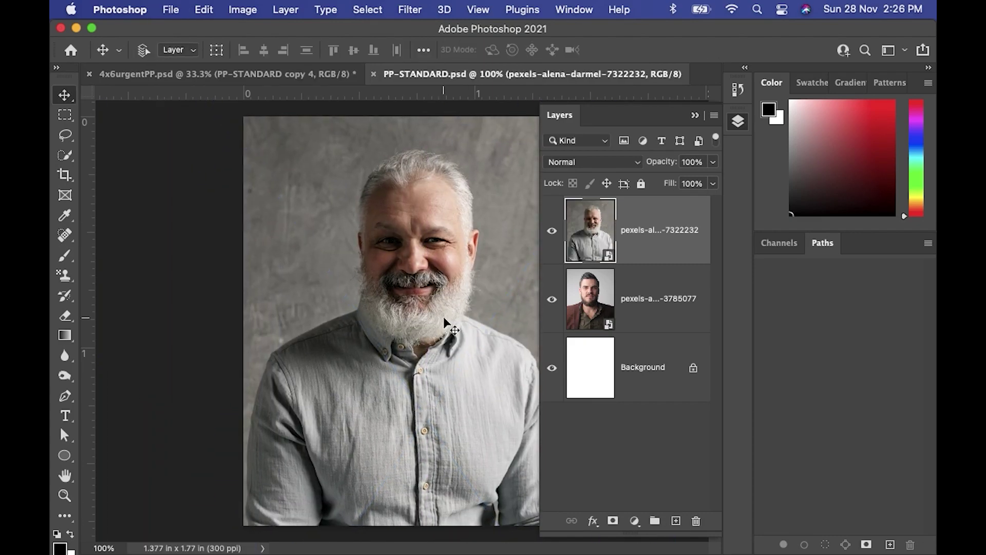
left_click(310, 76)
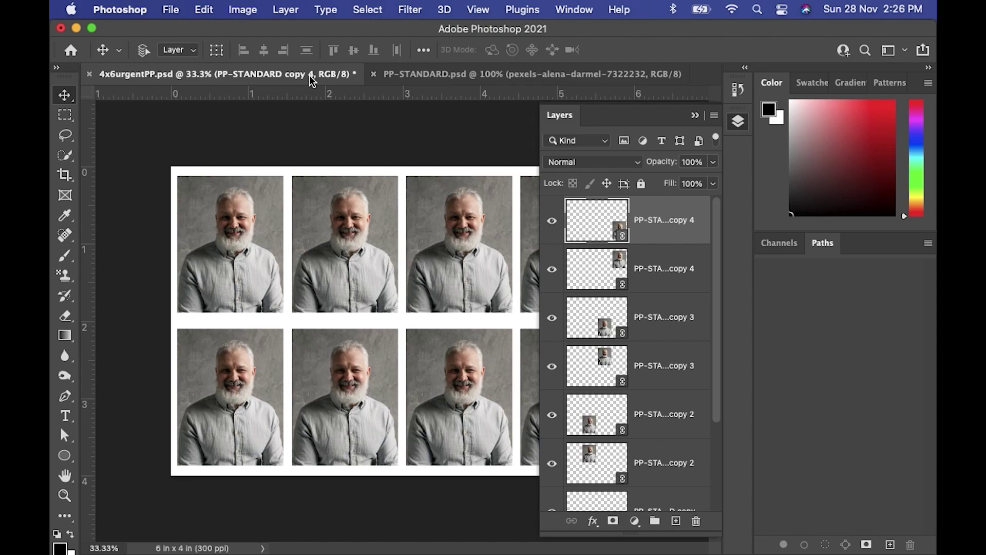
Place the long-haired woman's portrait from Adobe Bridge into PP-STANDARD.psd, scaled to about 3.86% and positioned to fill the frame
left_click(500, 80)
key("super+Tab")
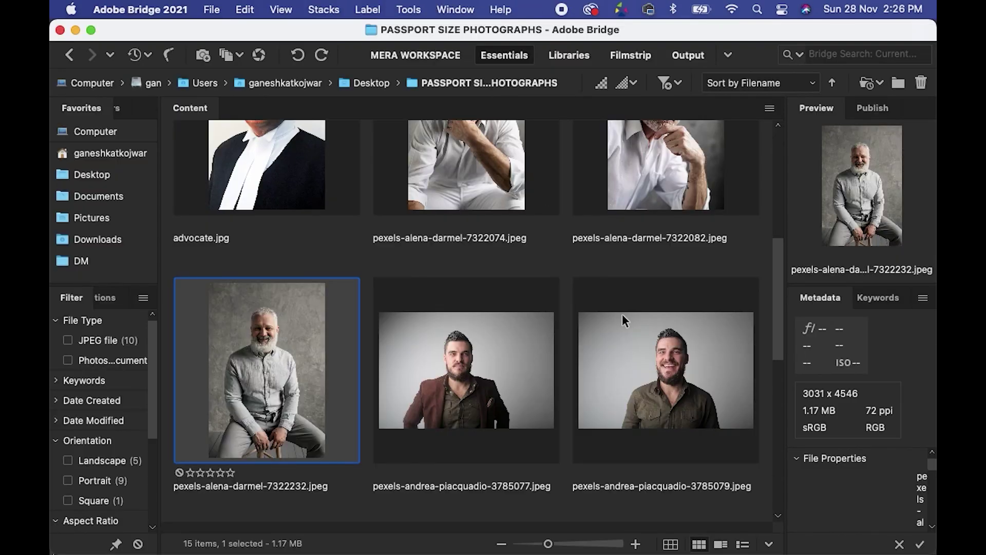
scroll(623, 319, "down", 10)
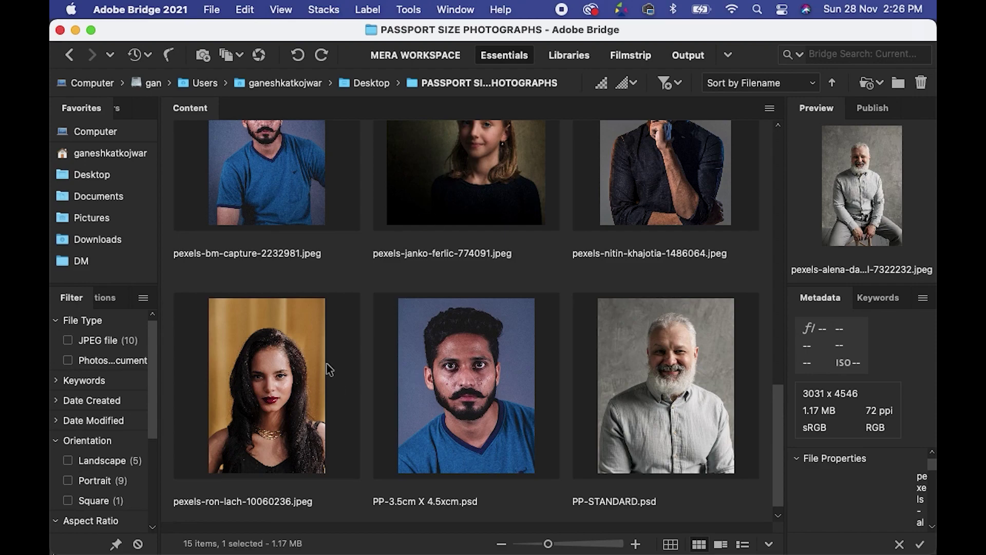
left_click_drag(328, 369, 343, 298)
key("super+Tab")
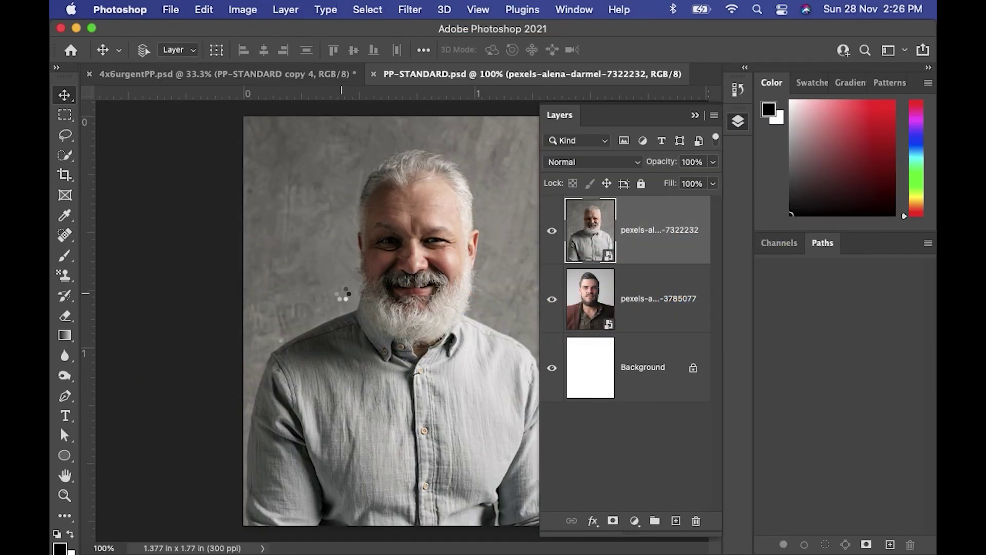
left_click_drag(257, 322, 116, 314)
left_click_drag(340, 359, 438, 363)
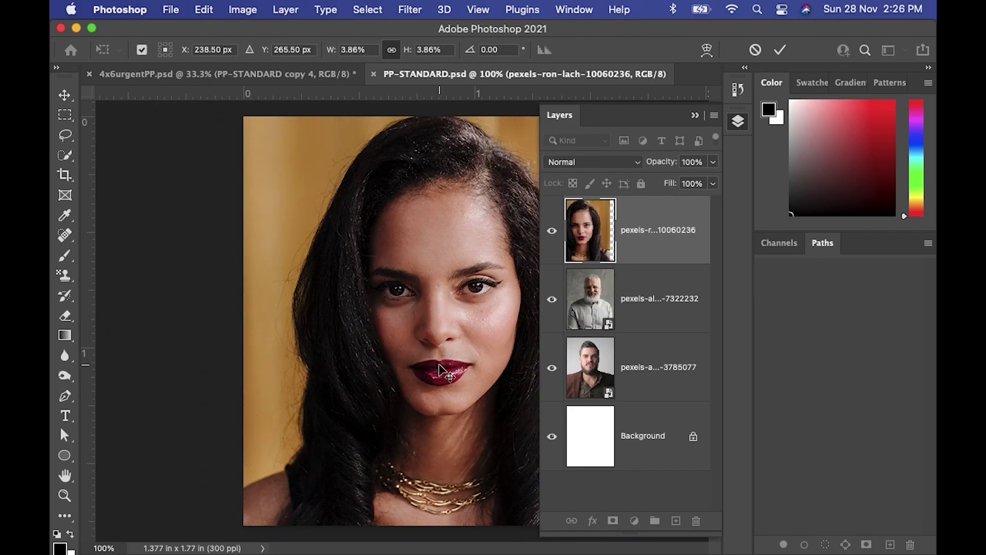
key("Return")
Save PP-STANDARD.psd with the woman's portrait and view the whole 4x6urgentPP.psd sheet at 16.7% zoom
key("super+s")
left_click(282, 78)
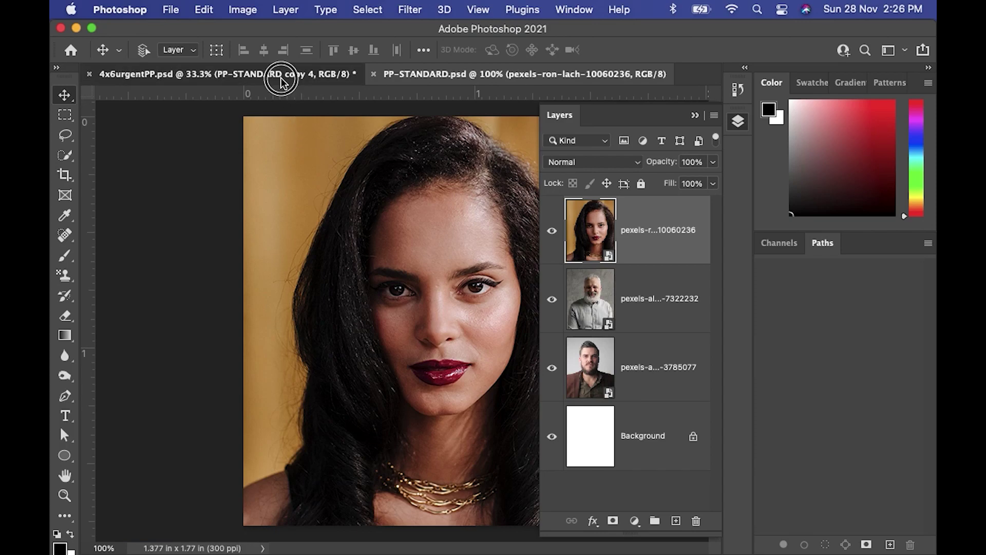
key("super+minus")
key("super+minus")
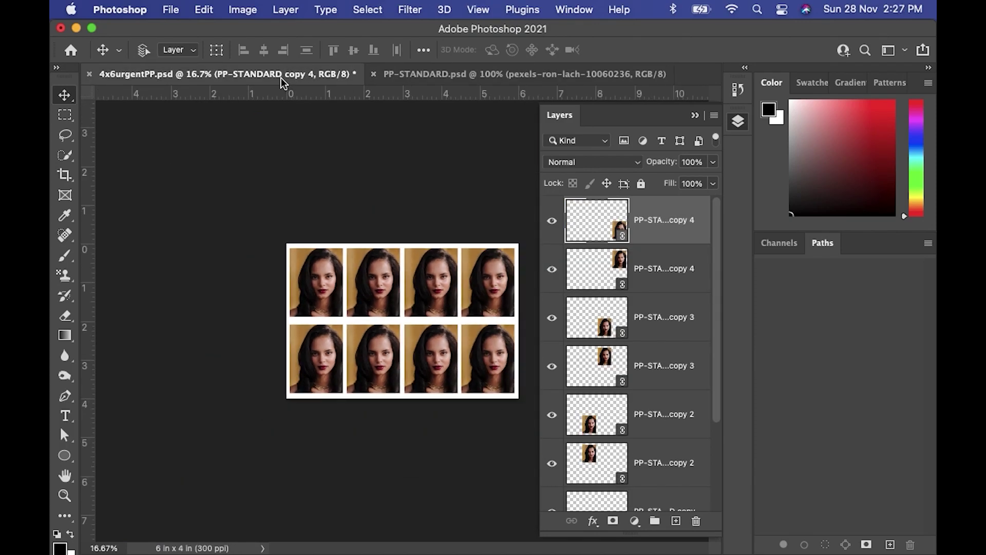
key("Tab")
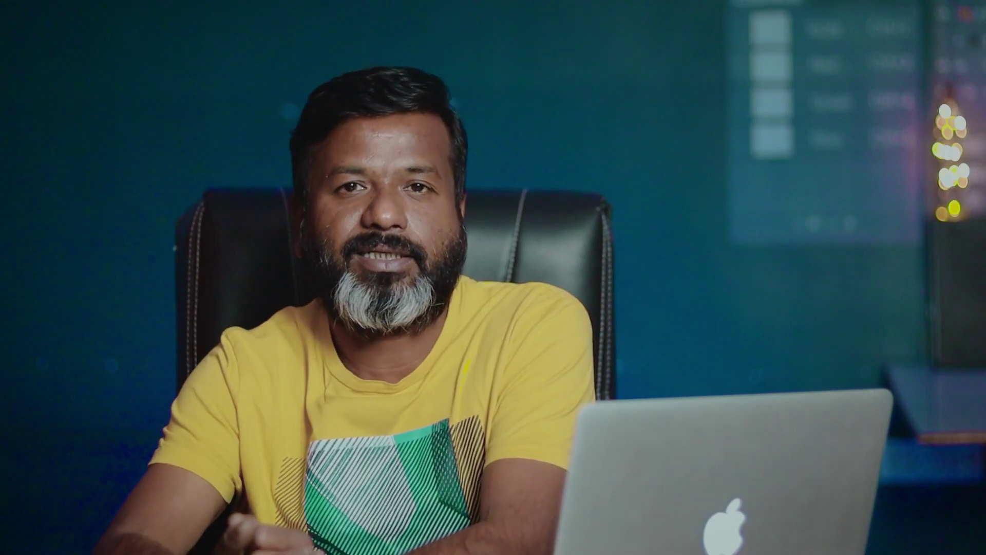